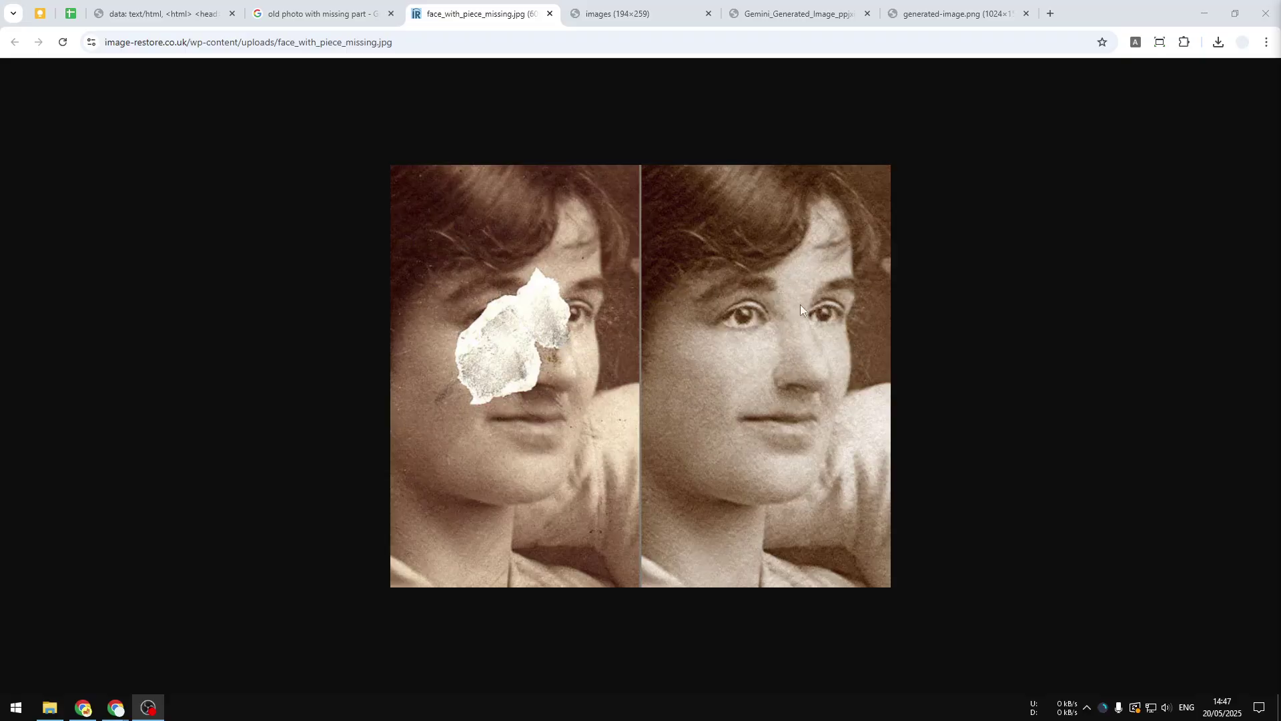
Compare the torn man's portrait with its Gemini_Generated_Image restored version.
click(626, 11)
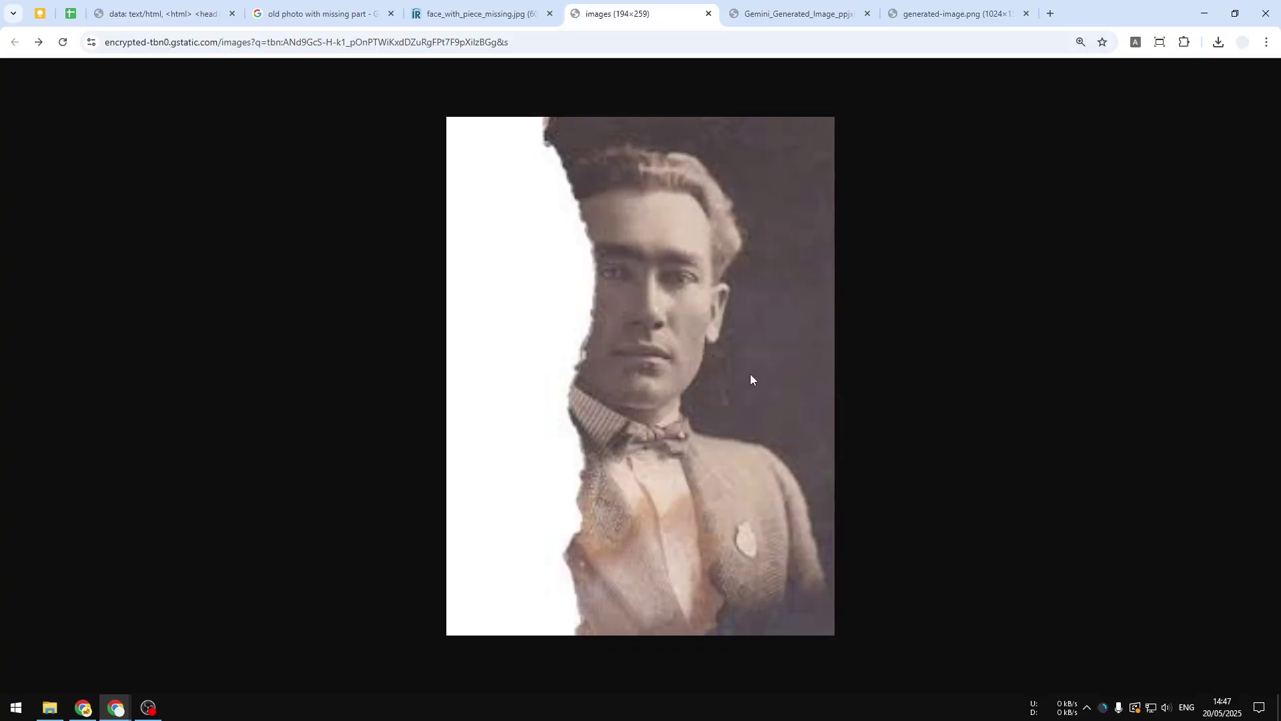
click(774, 9)
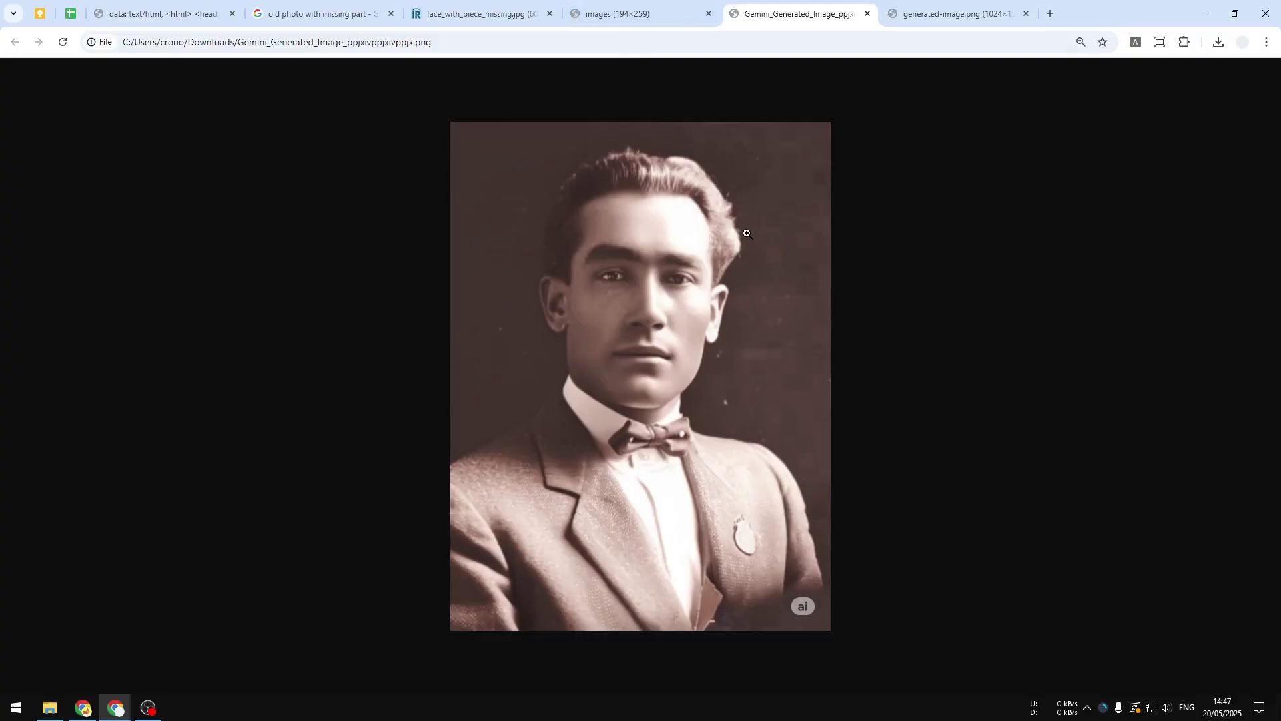
Toggle repeatedly between the torn original and the first restored portrait.
click(634, 6)
click(768, 11)
click(634, 12)
key(ctrl+Tab)
key(ctrl+shift+Tab)
click(810, 8)
Compare the second restored portrait, generated-image.png, against the original and the first restoration.
click(940, 11)
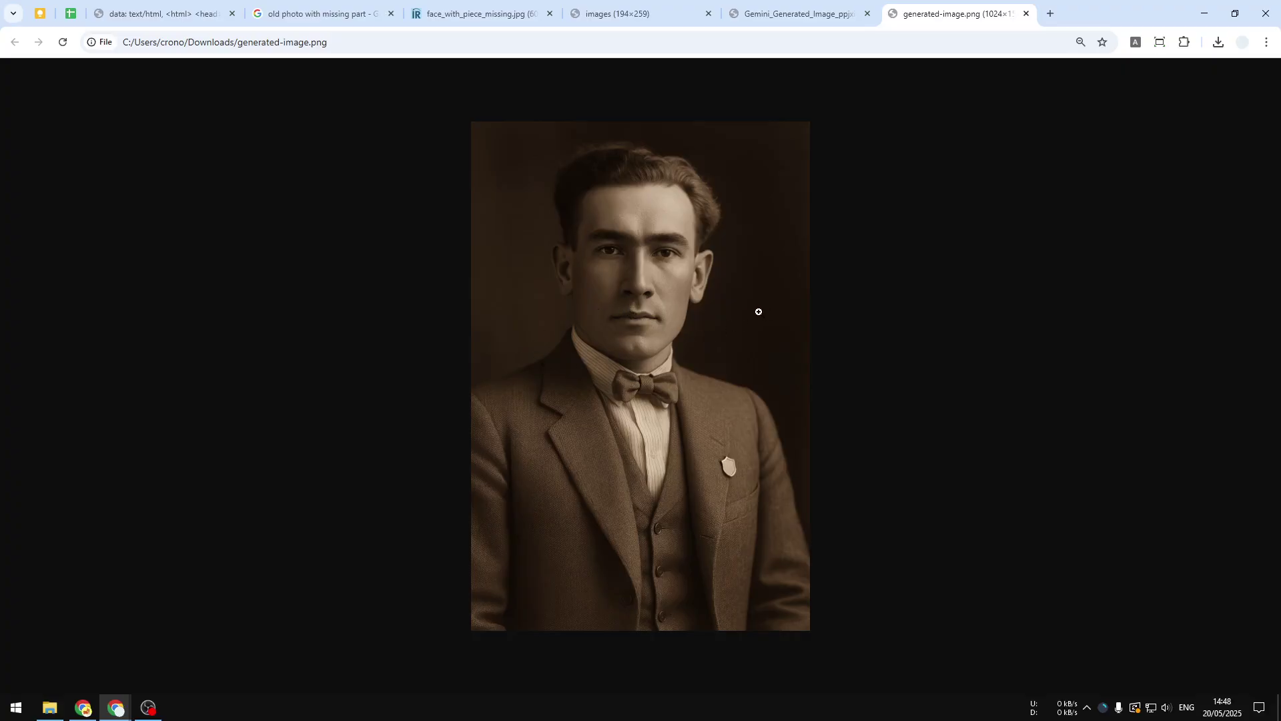
click(604, 12)
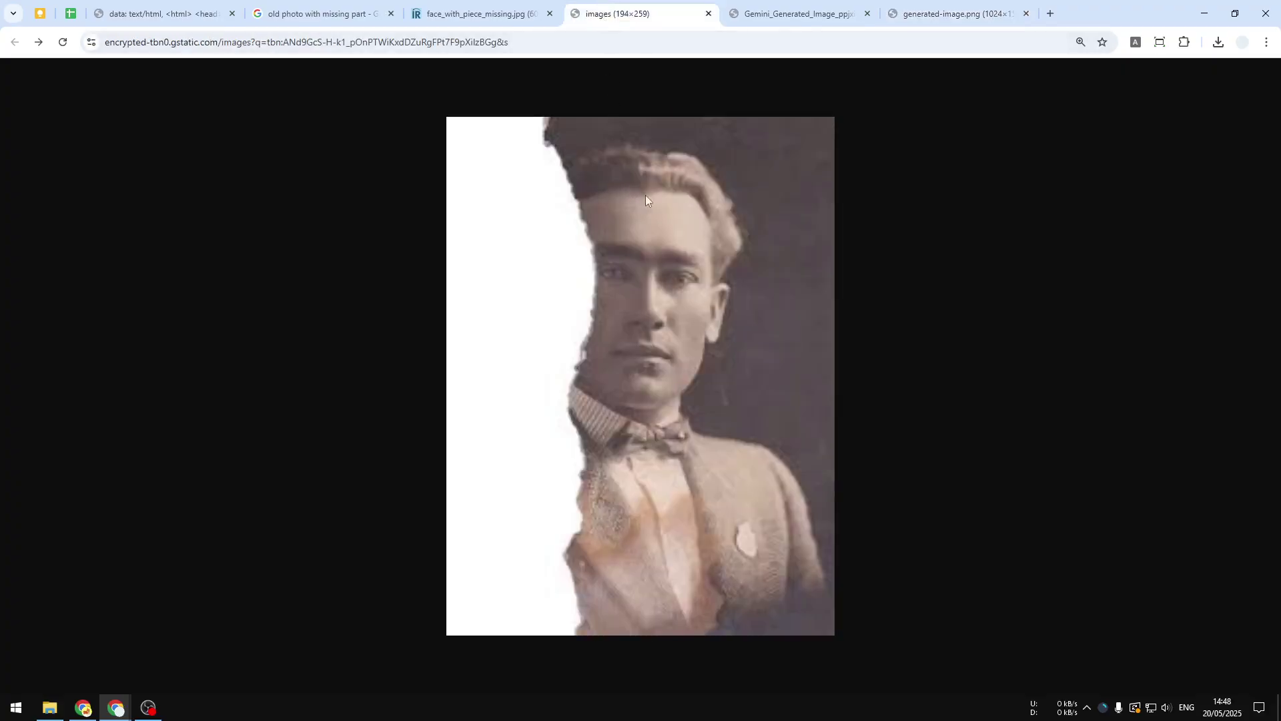
click(774, 12)
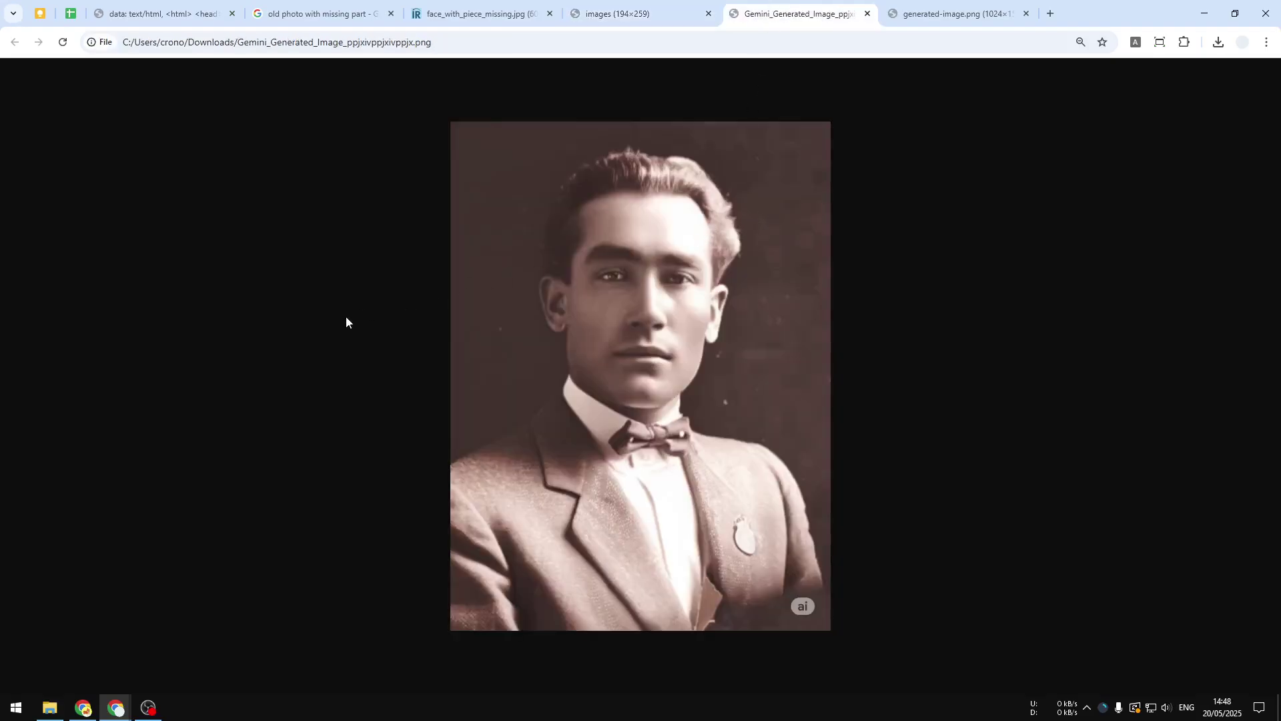
click(944, 3)
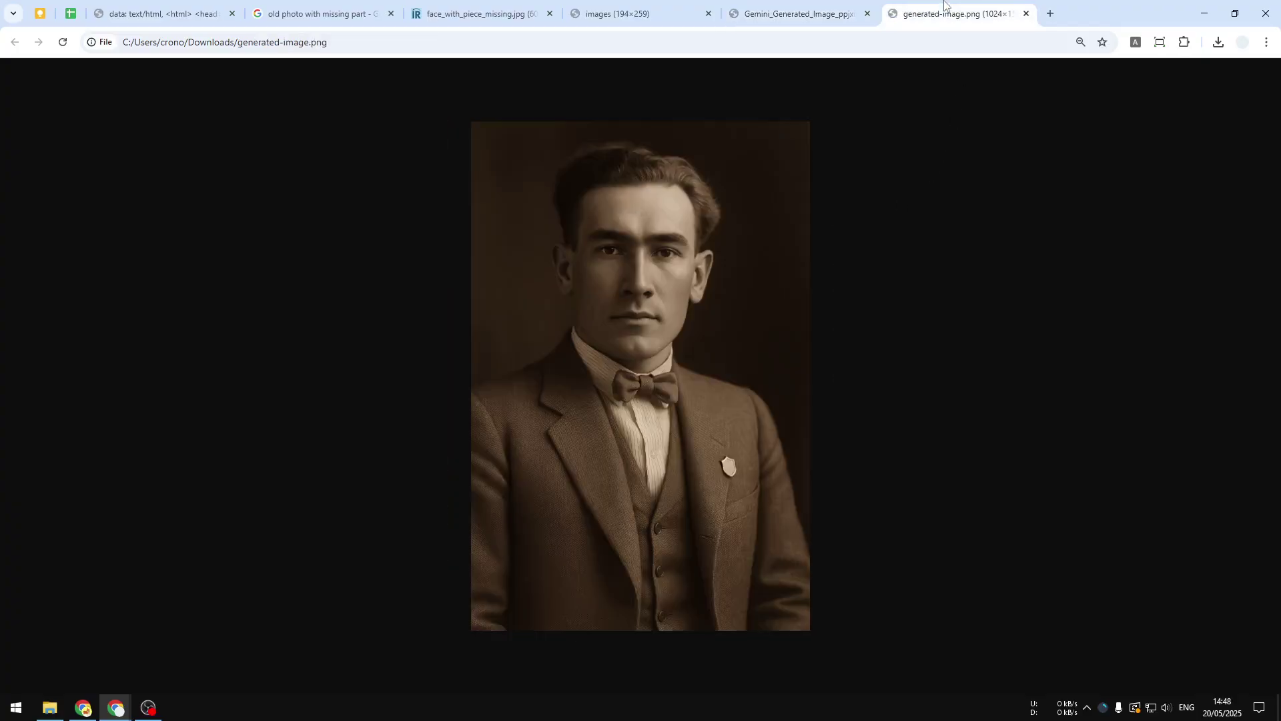
Load gemini.google.com in a new tab.
click(1053, 11)
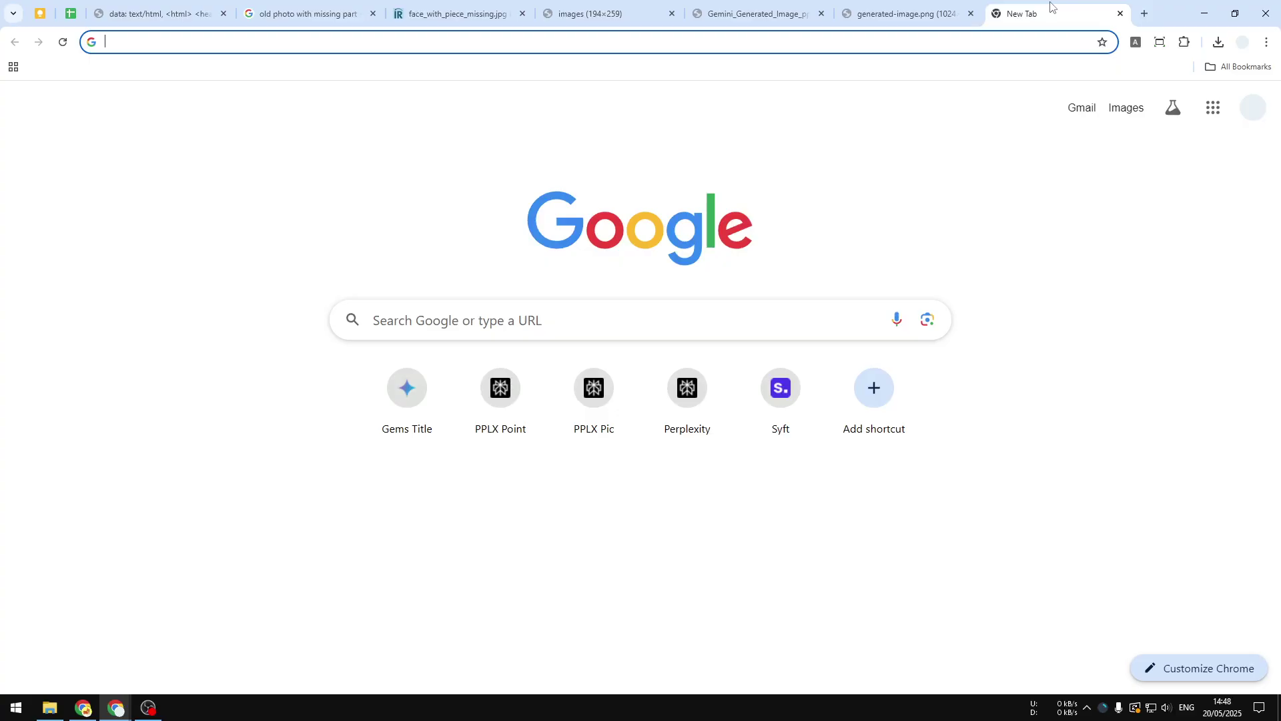
text(chatgpt.com)
key(ctrl+a)
text(gemi)
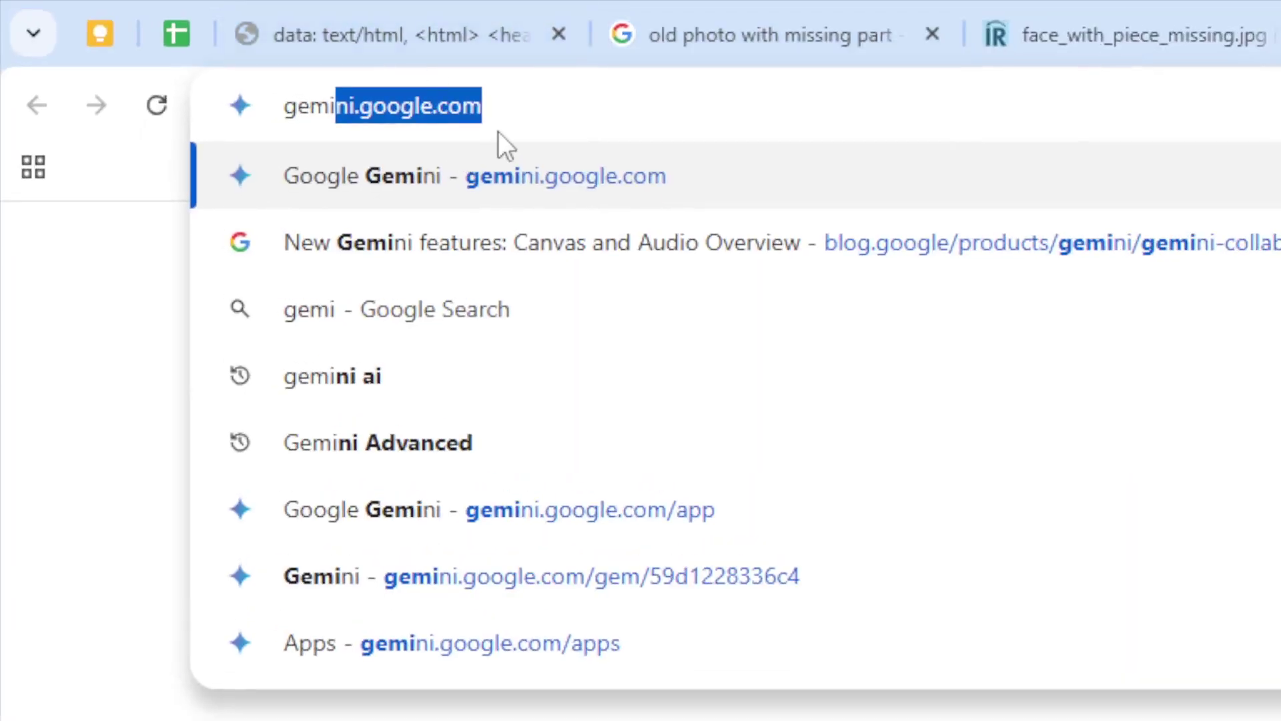
key(Return)
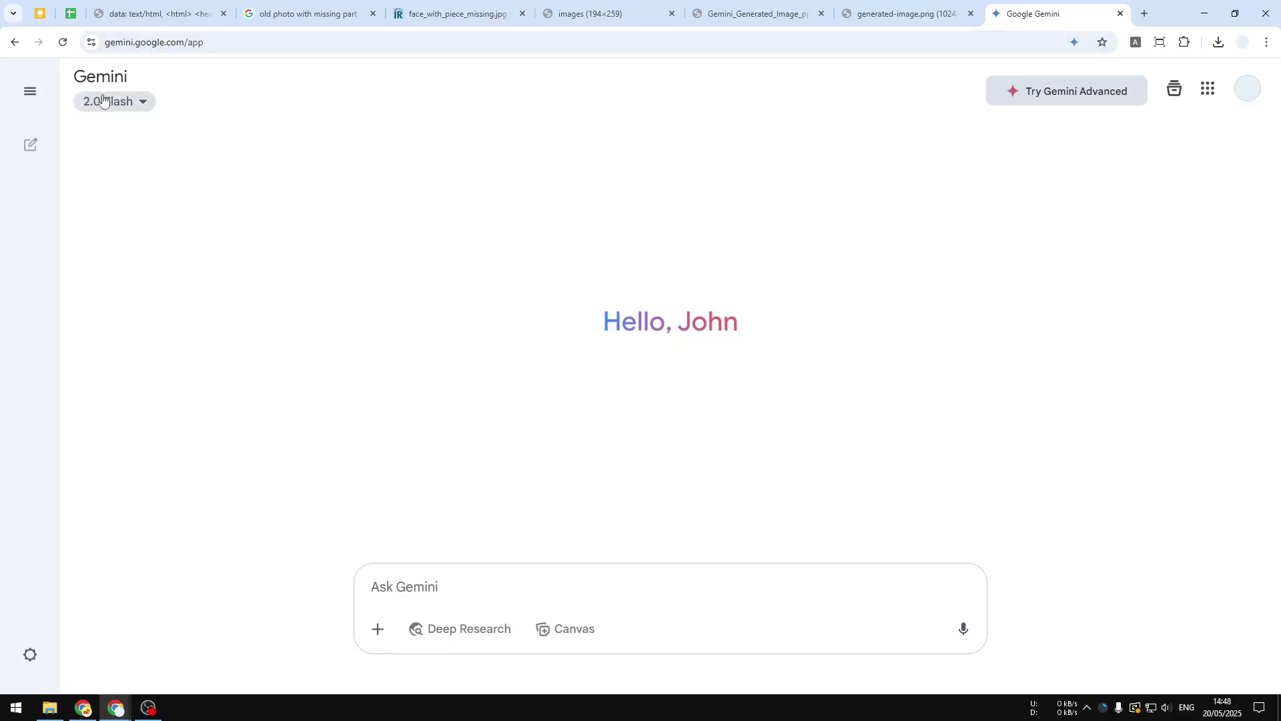
Check the model list, keeping 2.0 Flash, then return to the 'old photo with missing part' image results.
click(132, 107)
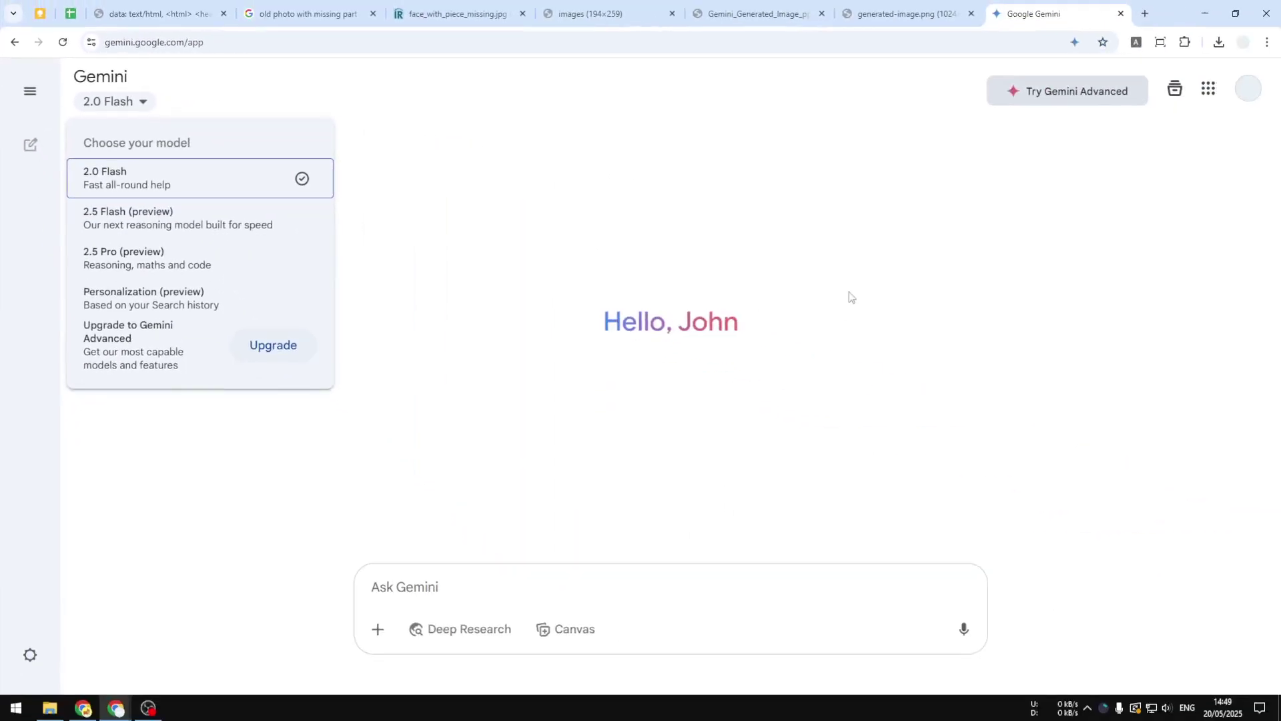
click(848, 296)
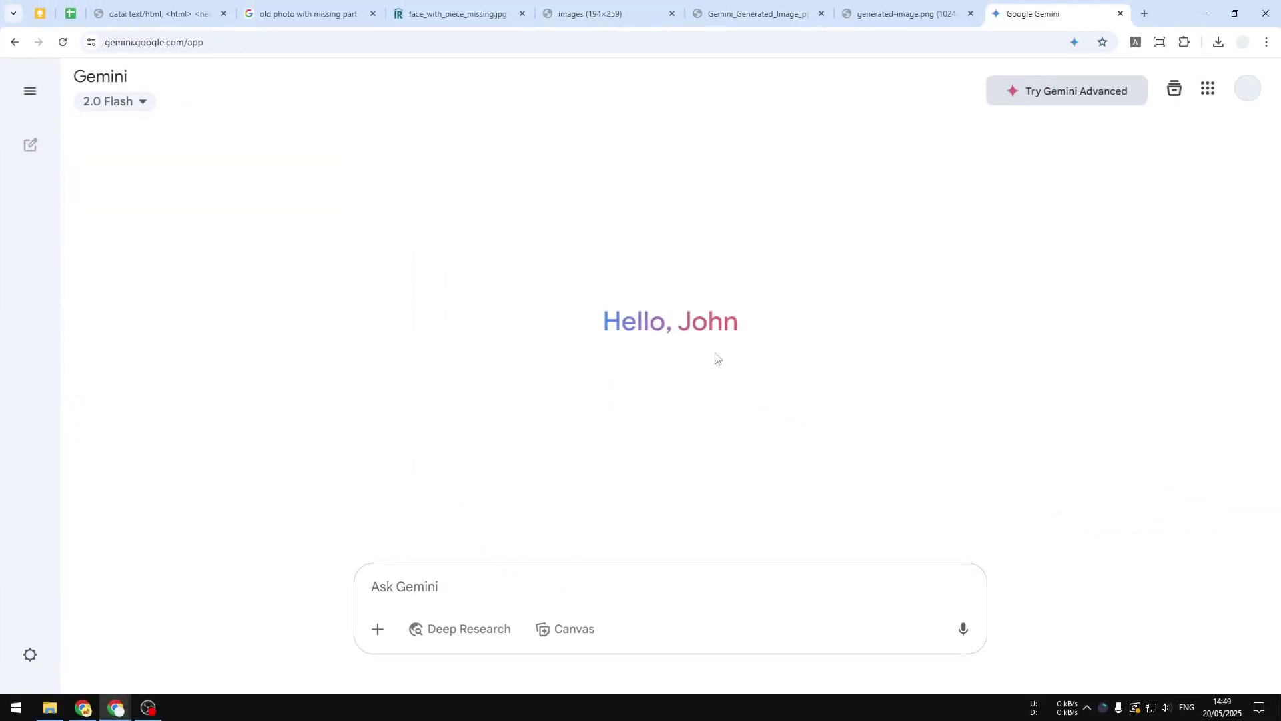
click(292, 10)
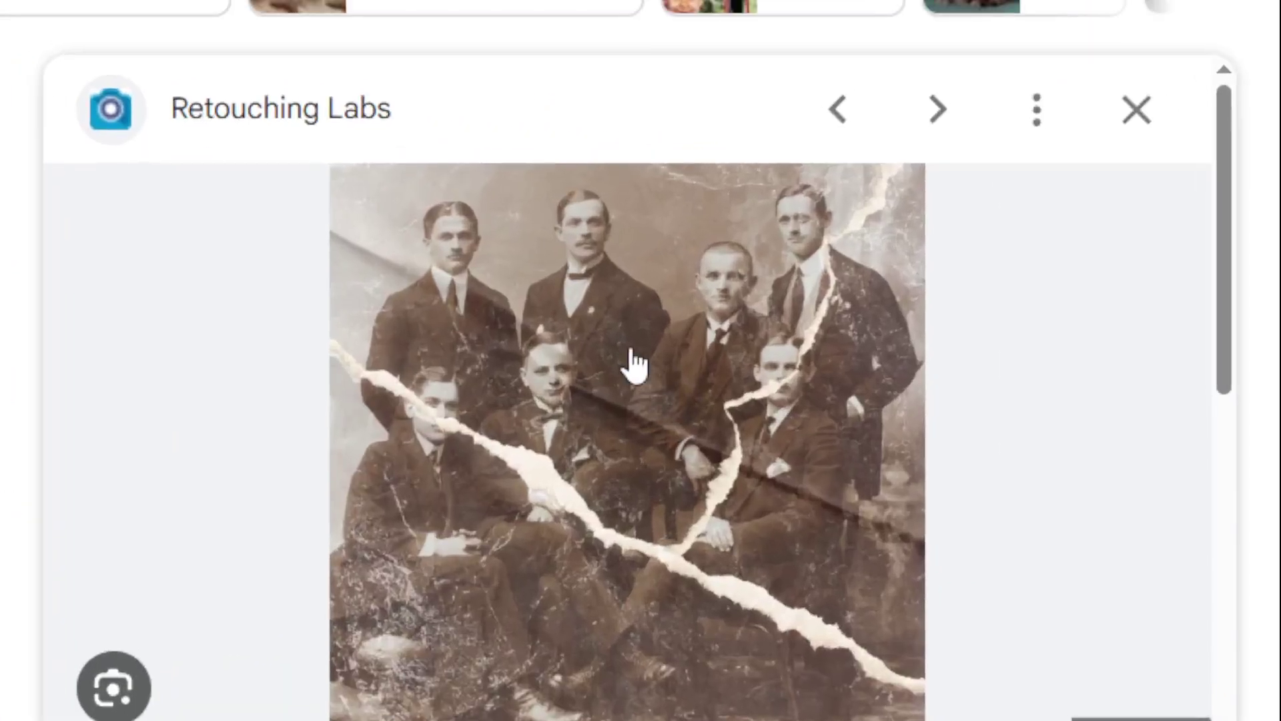
Copy the Retouching Labs torn group photo and paste it into the Ask Gemini prompt.
right_click(1001, 344)
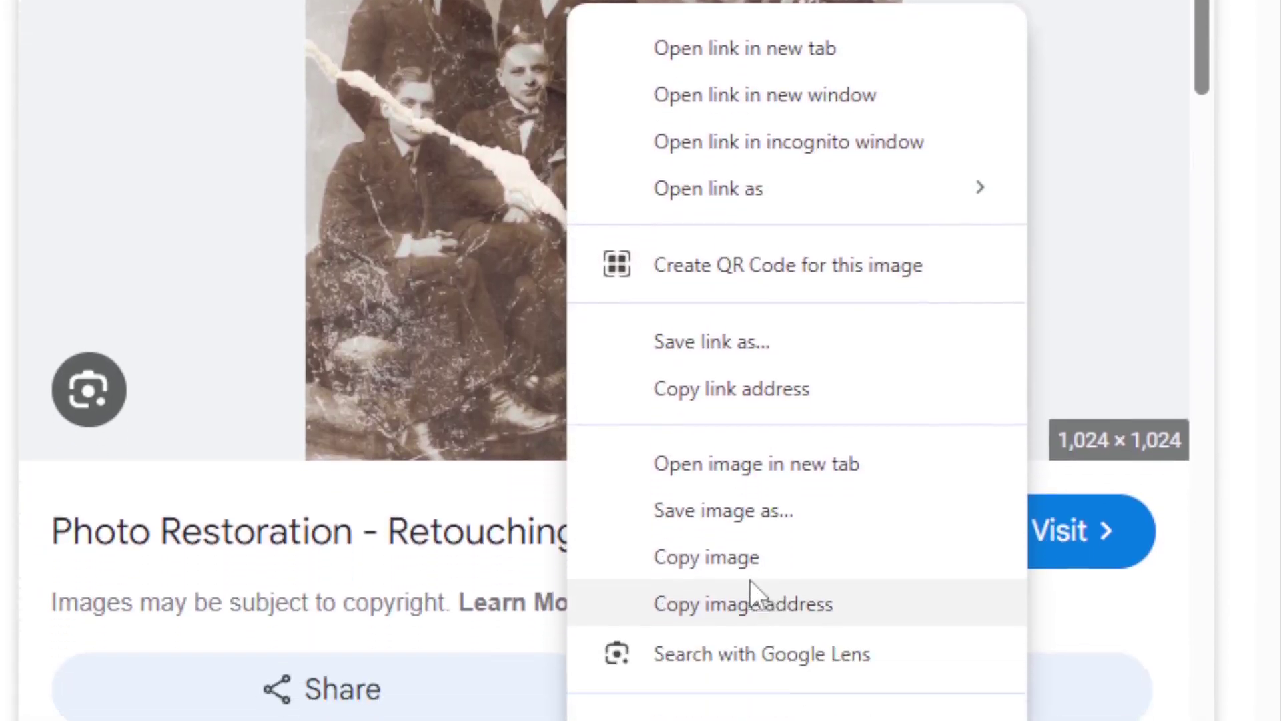
click(751, 582)
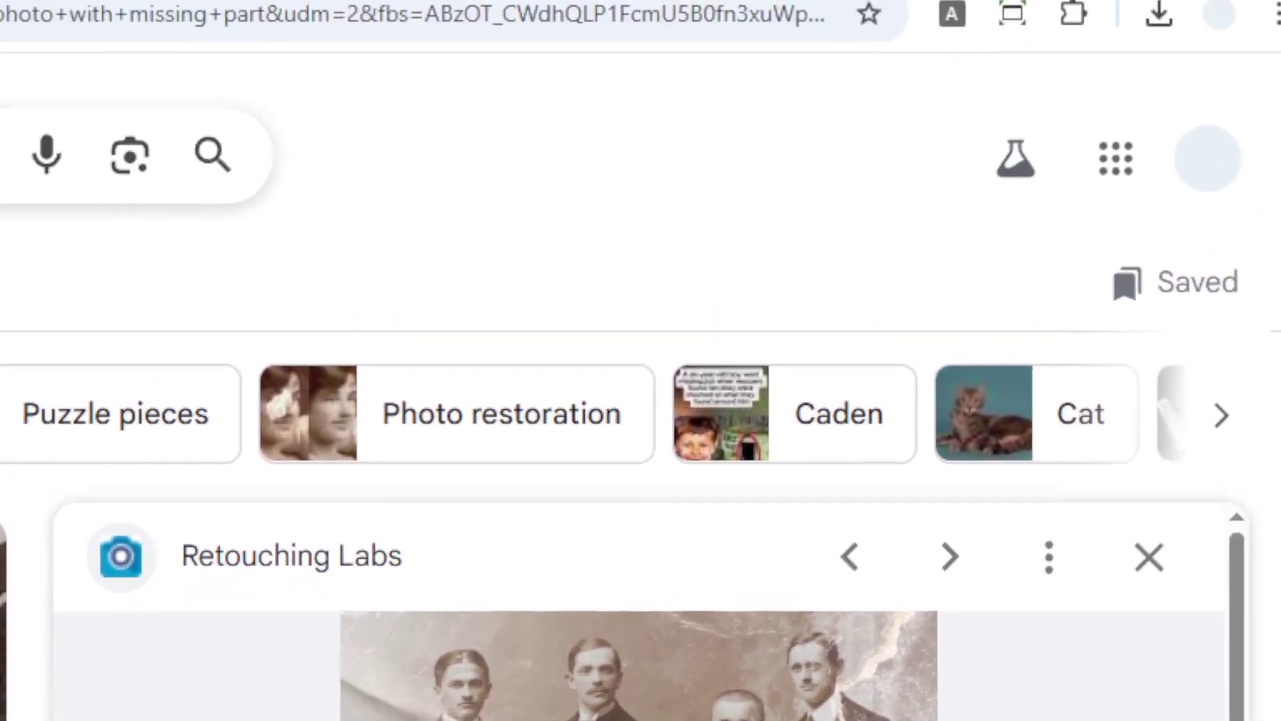
click(674, 7)
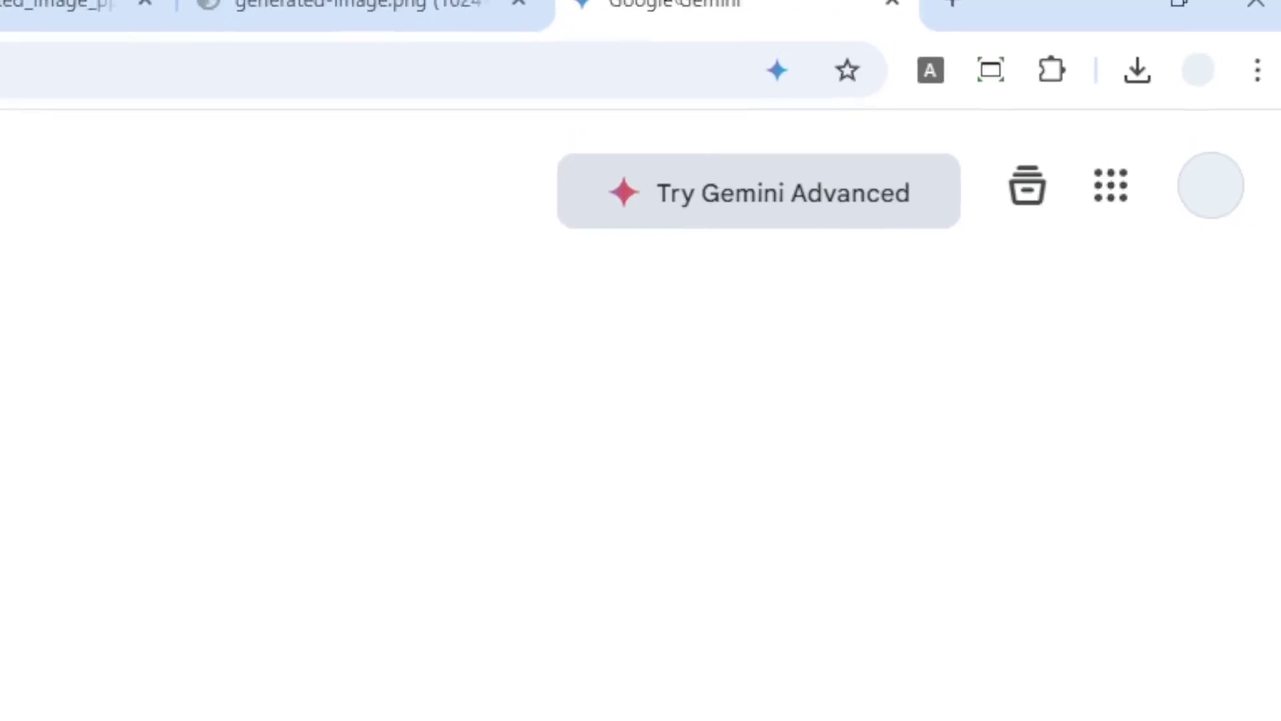
right_click(329, 563)
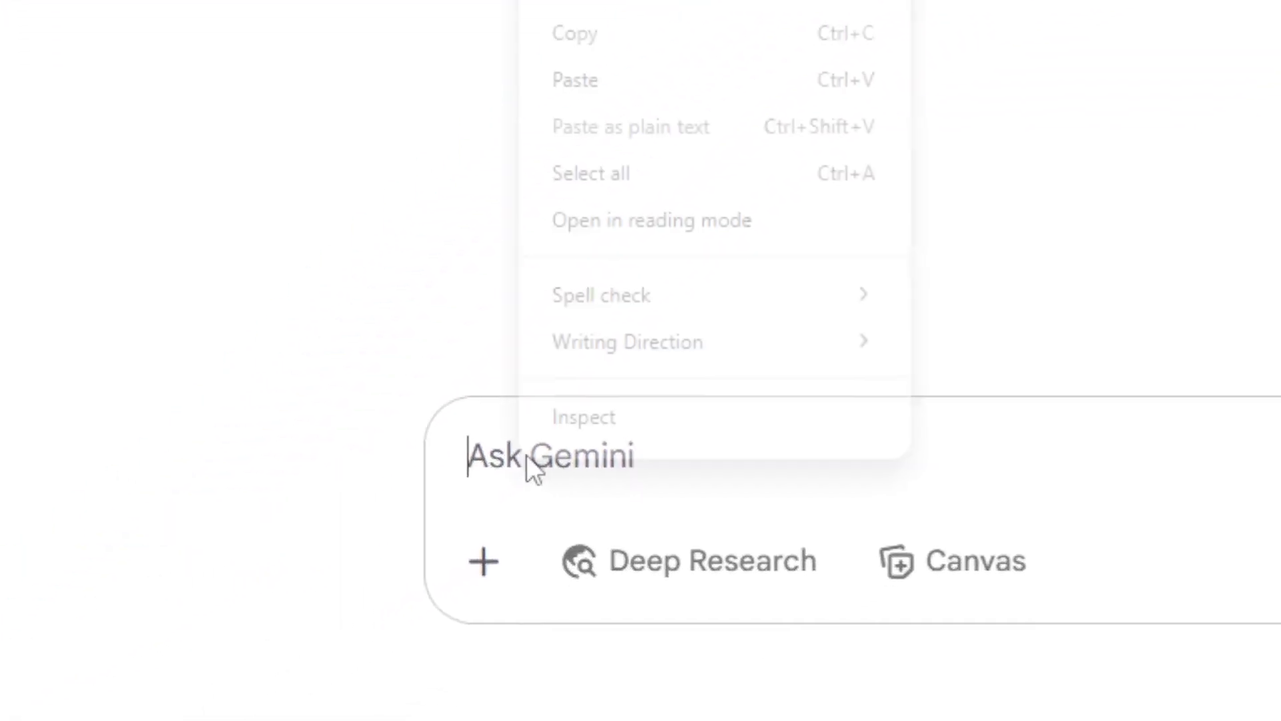
click(644, 82)
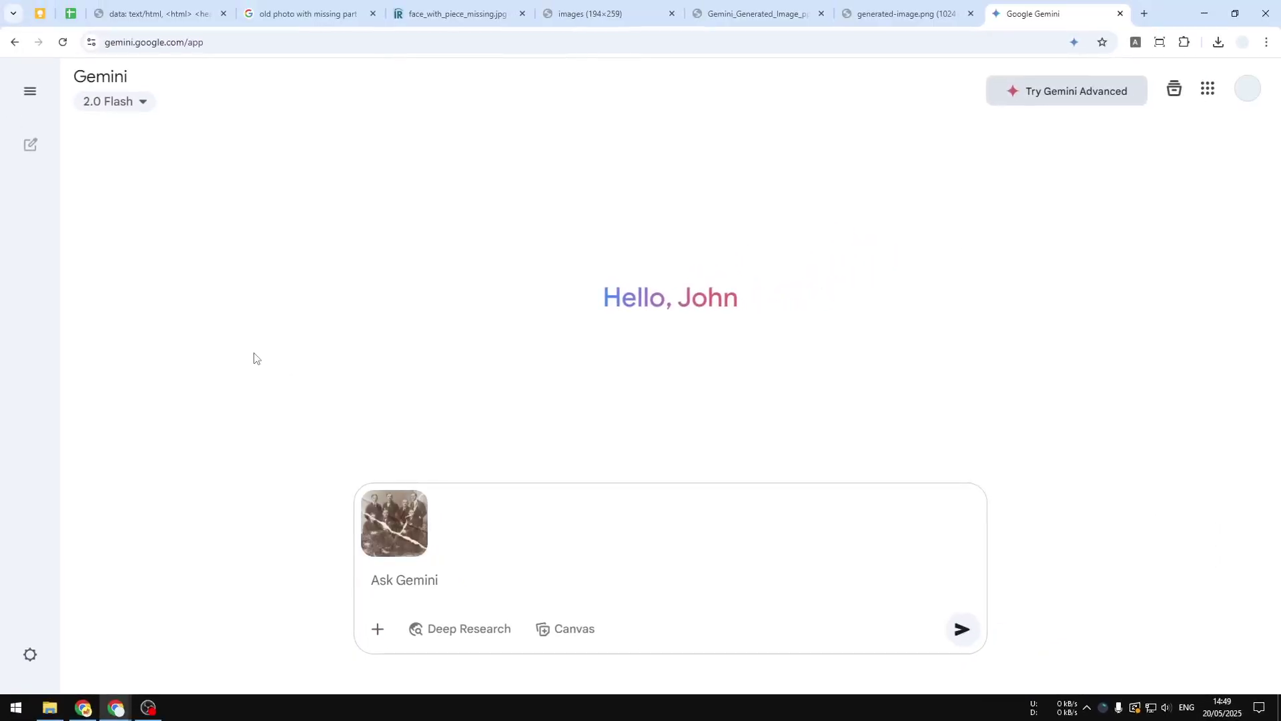
Select and copy the full restoration prompt from the data:text/html page, then return to Gemini.
click(195, 11)
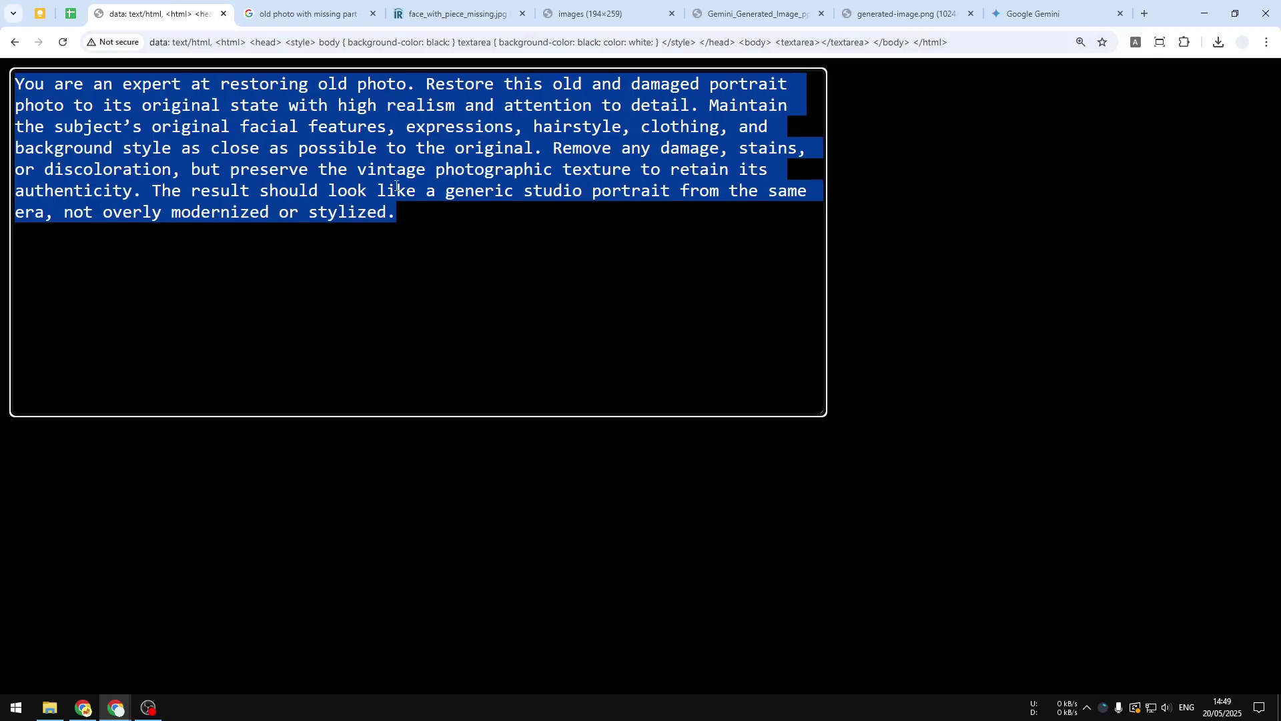
click(416, 225)
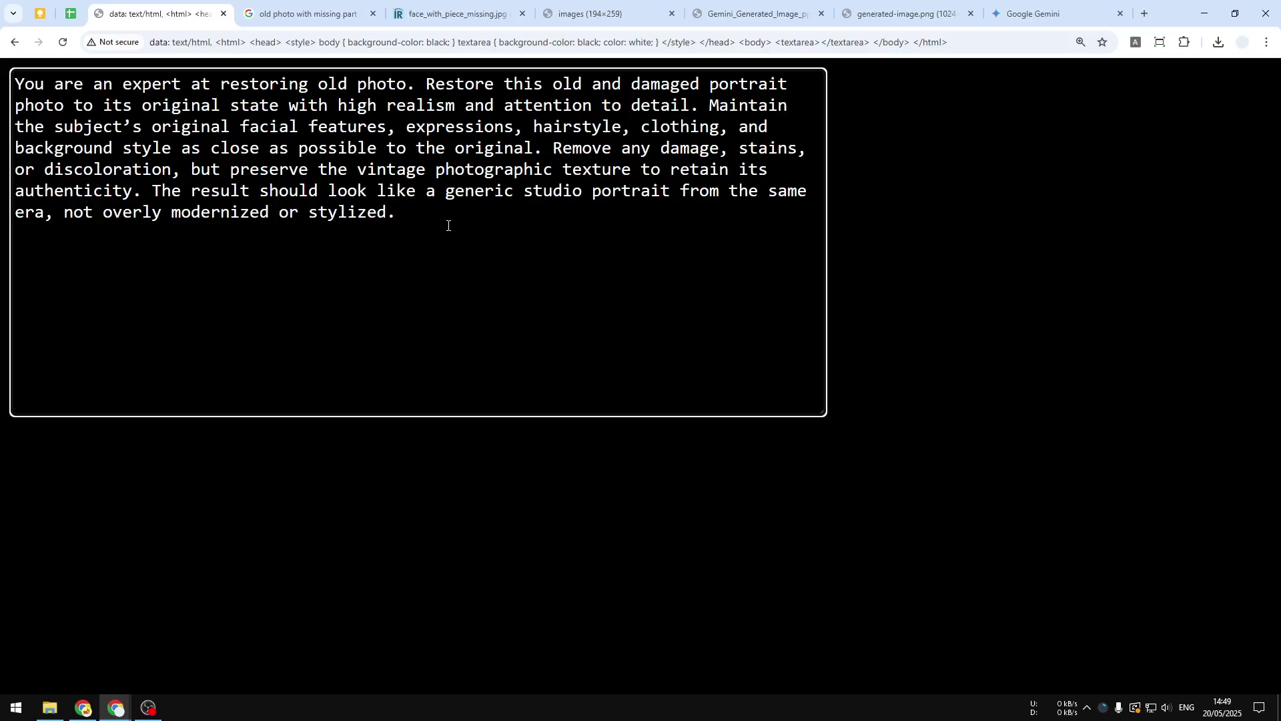
drag(448, 226, 119, 127)
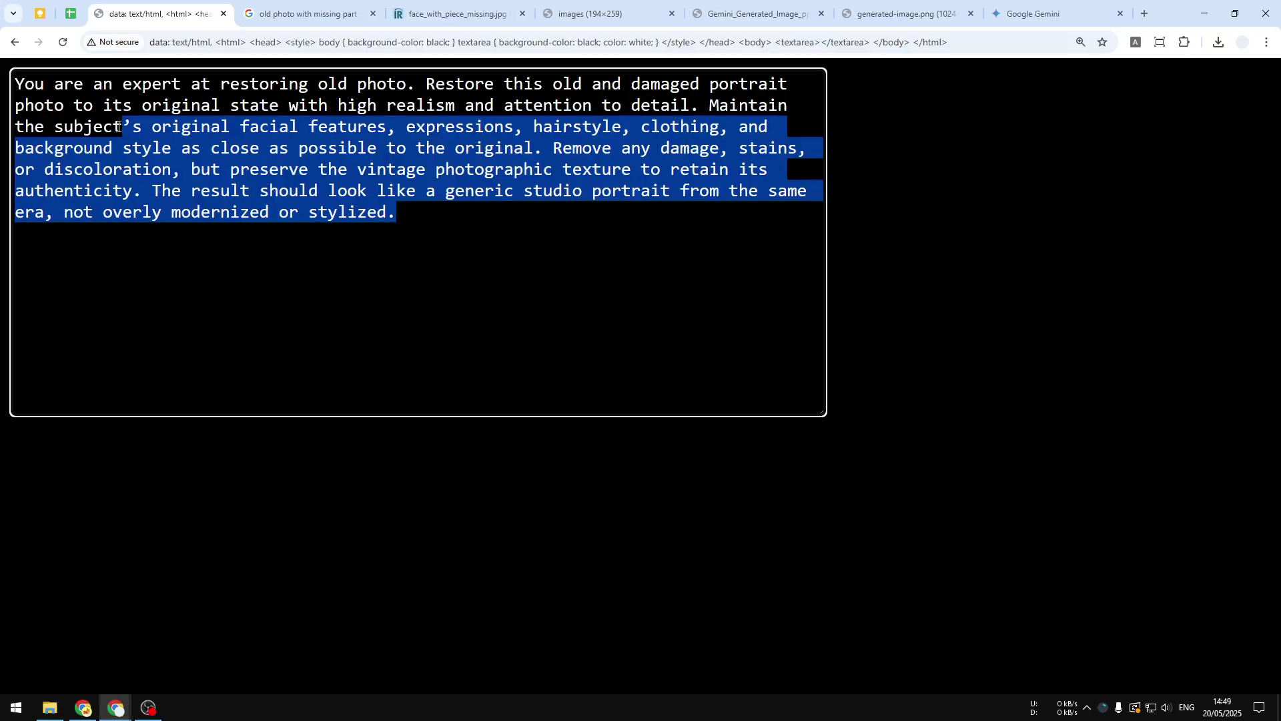
key(ctrl+a)
key(ctrl+c)
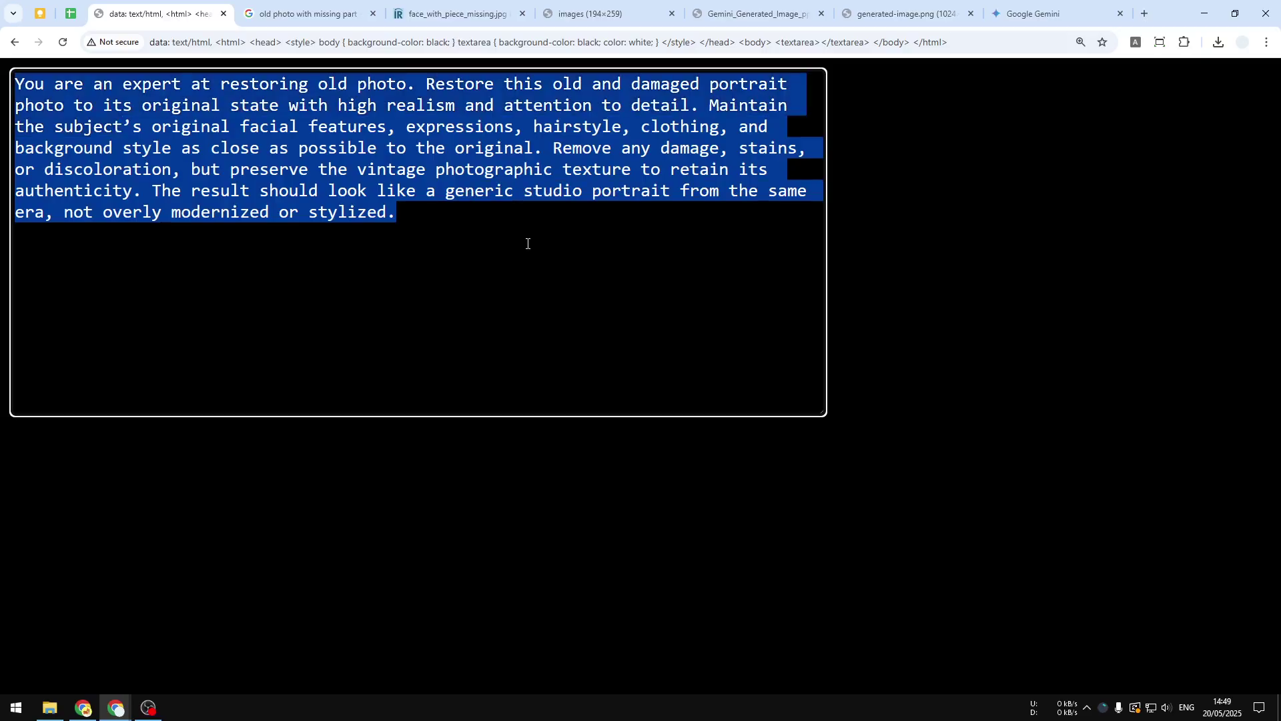
click(1090, 7)
right_click(421, 581)
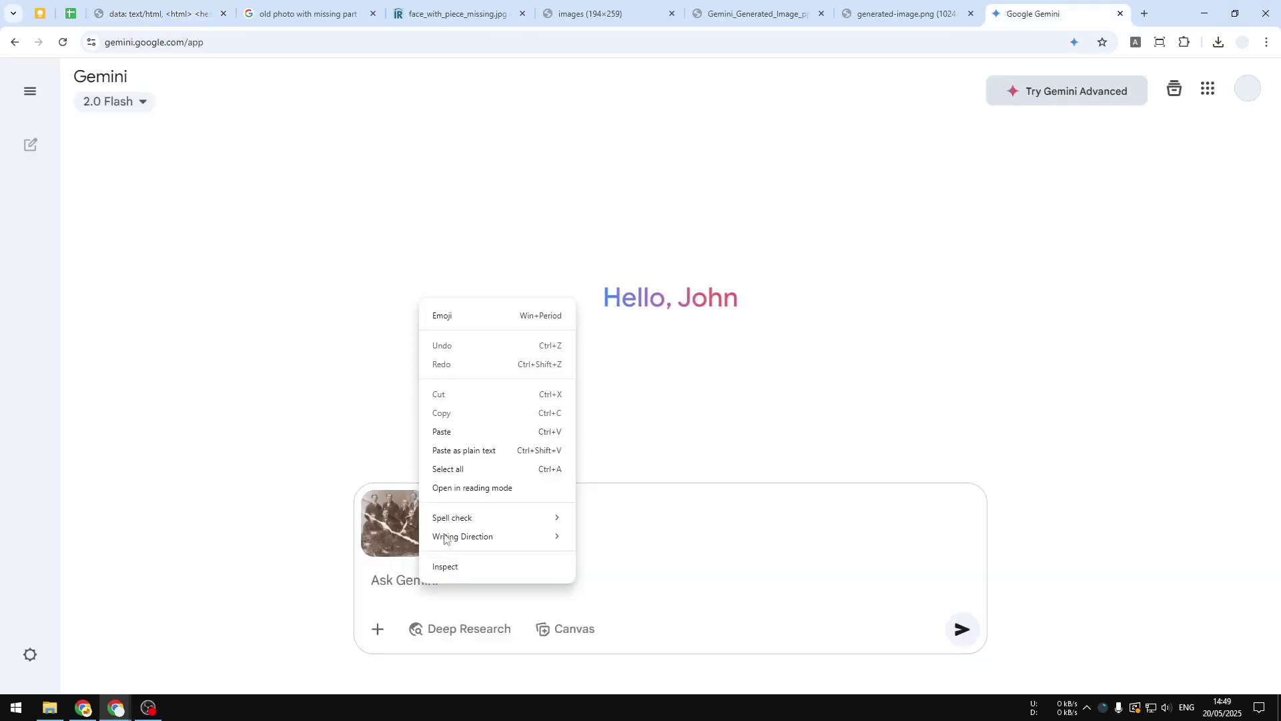
Paste the restoration prompt alongside the torn group photo and send it.
click(480, 432)
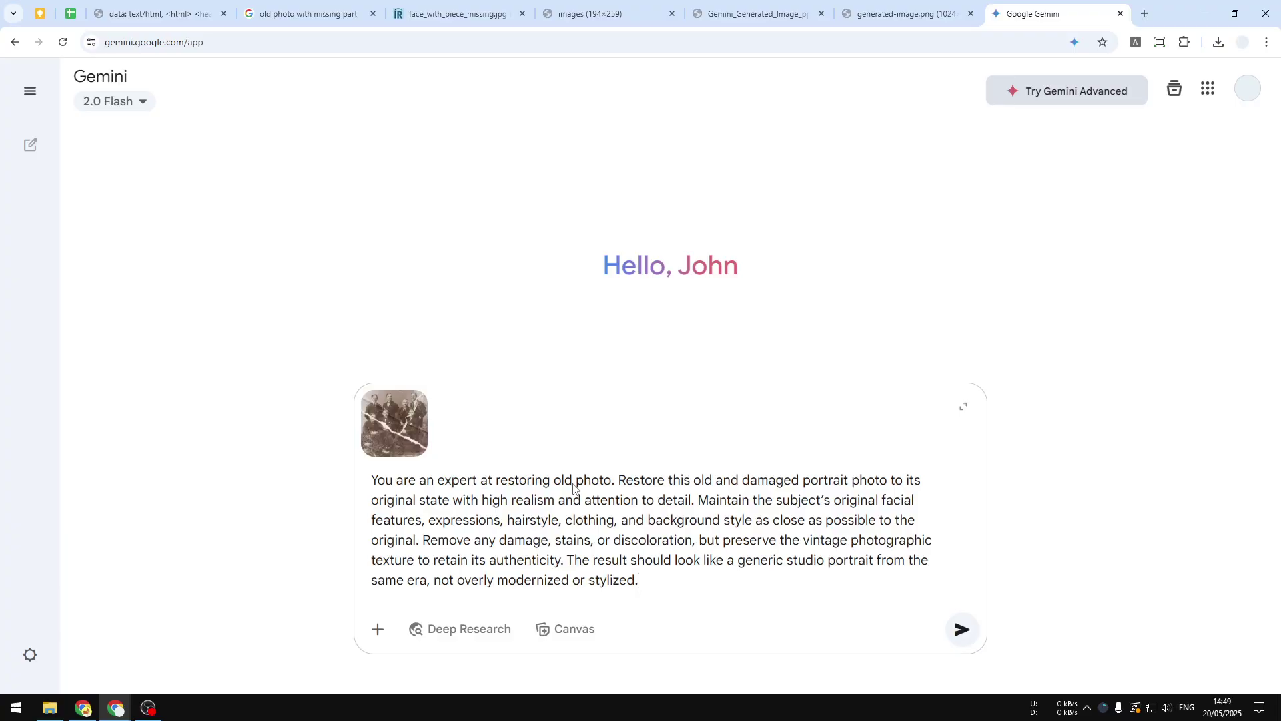
click(962, 629)
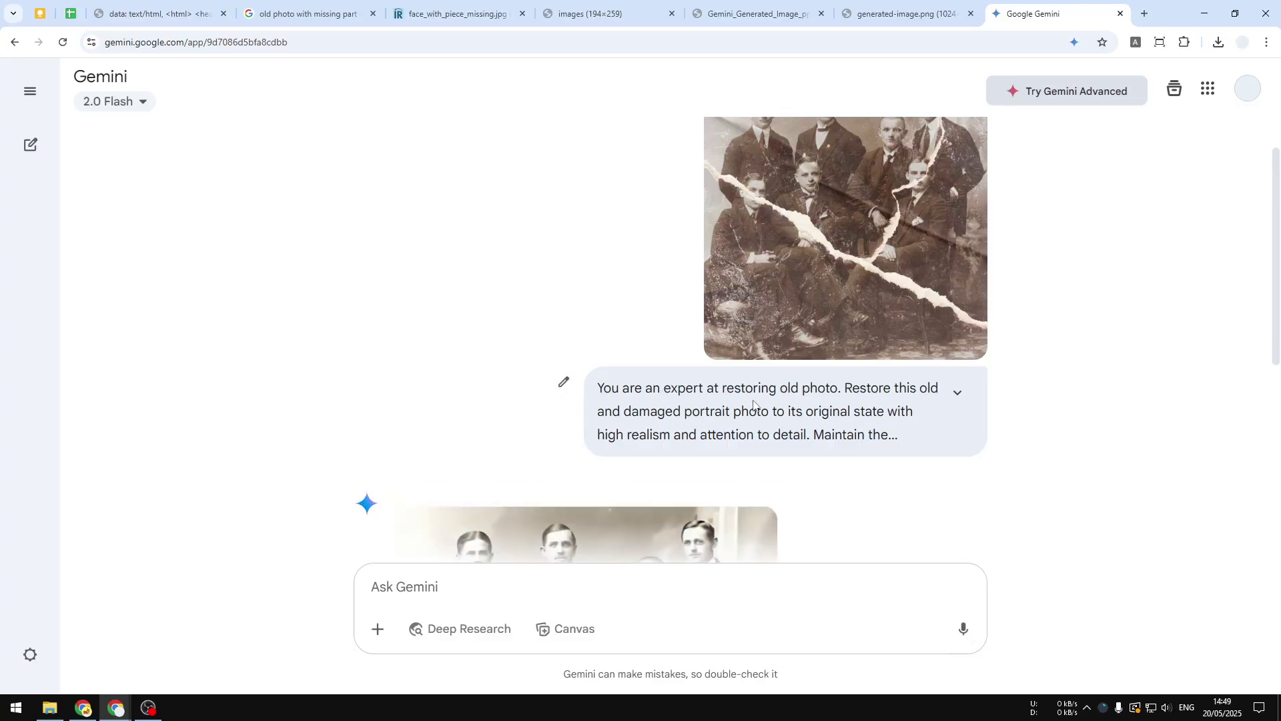
Compare the torn original with the restored result, then open the seven-man portrait full-screen.
scroll(753, 401, down, 5)
scroll(814, 347, down, 1)
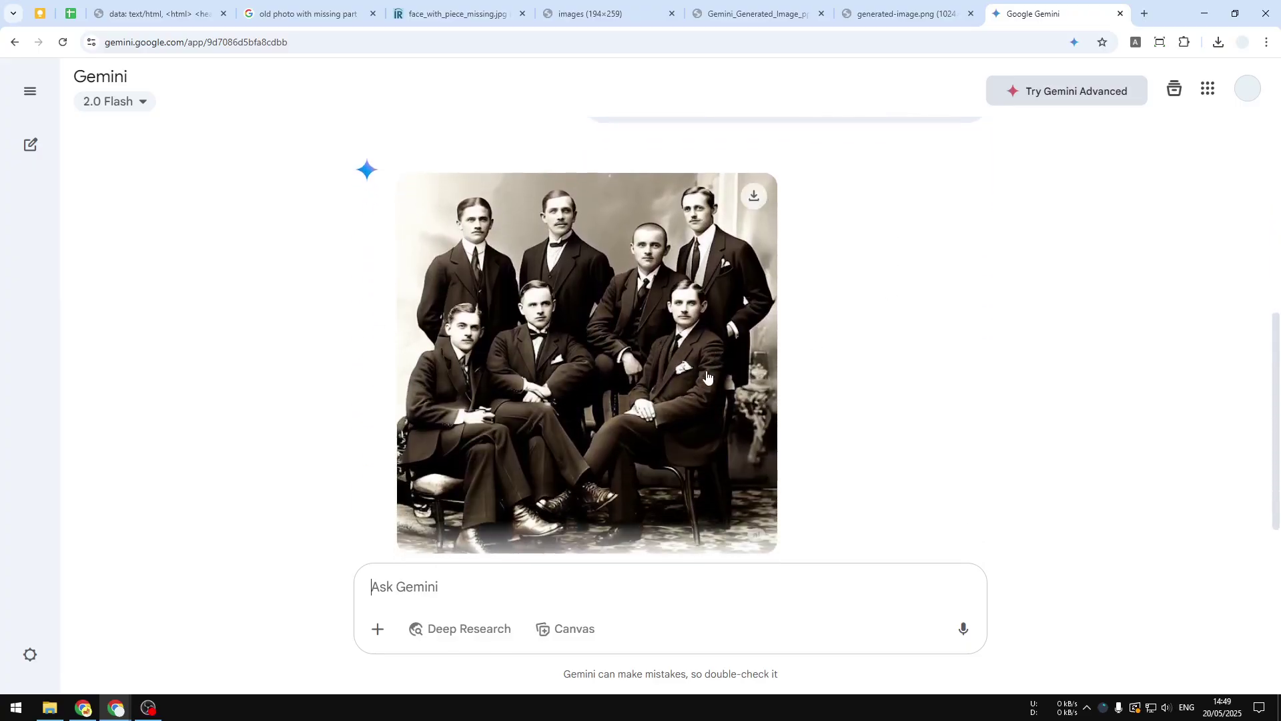
scroll(801, 380, up, 6)
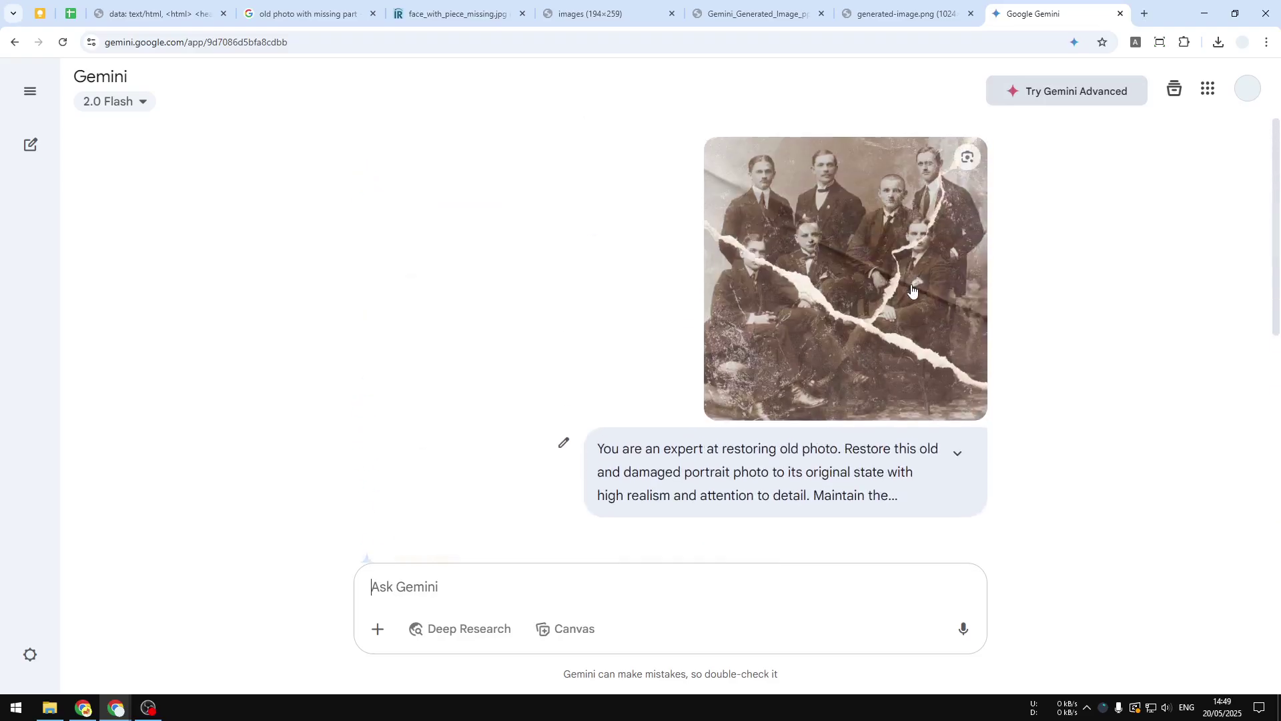
scroll(908, 292, down, 6)
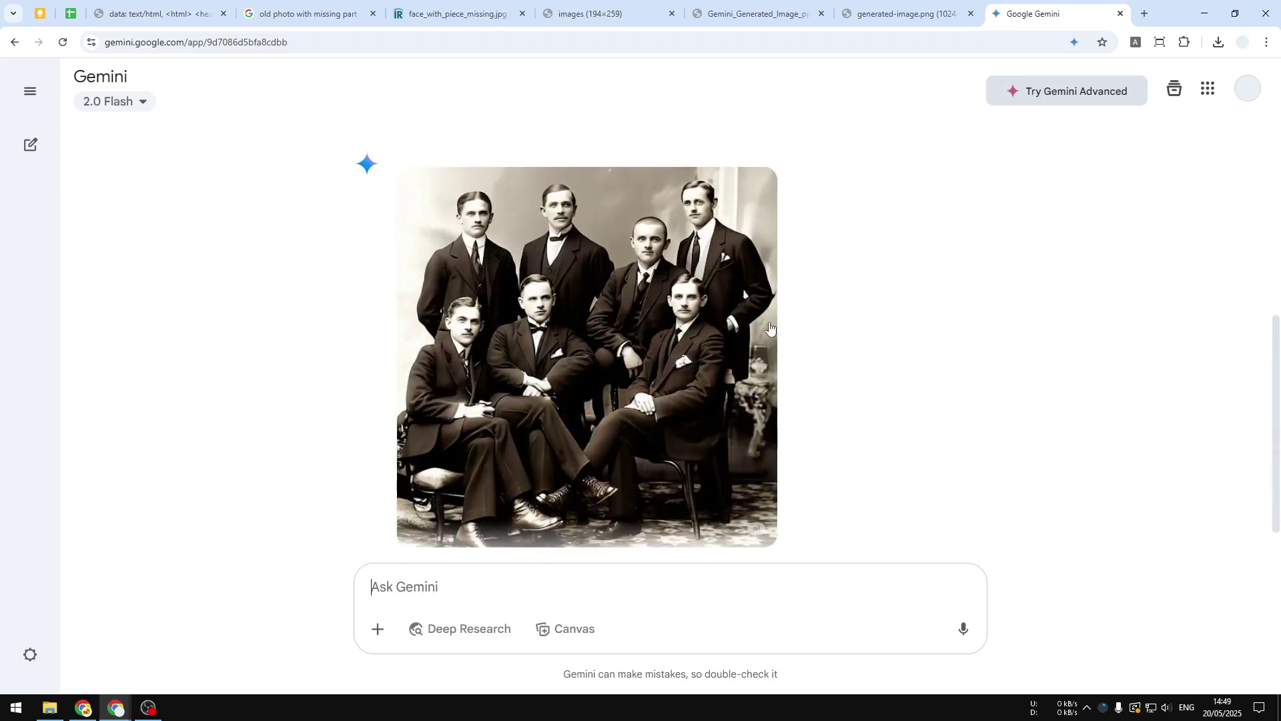
scroll(769, 360, up, 3)
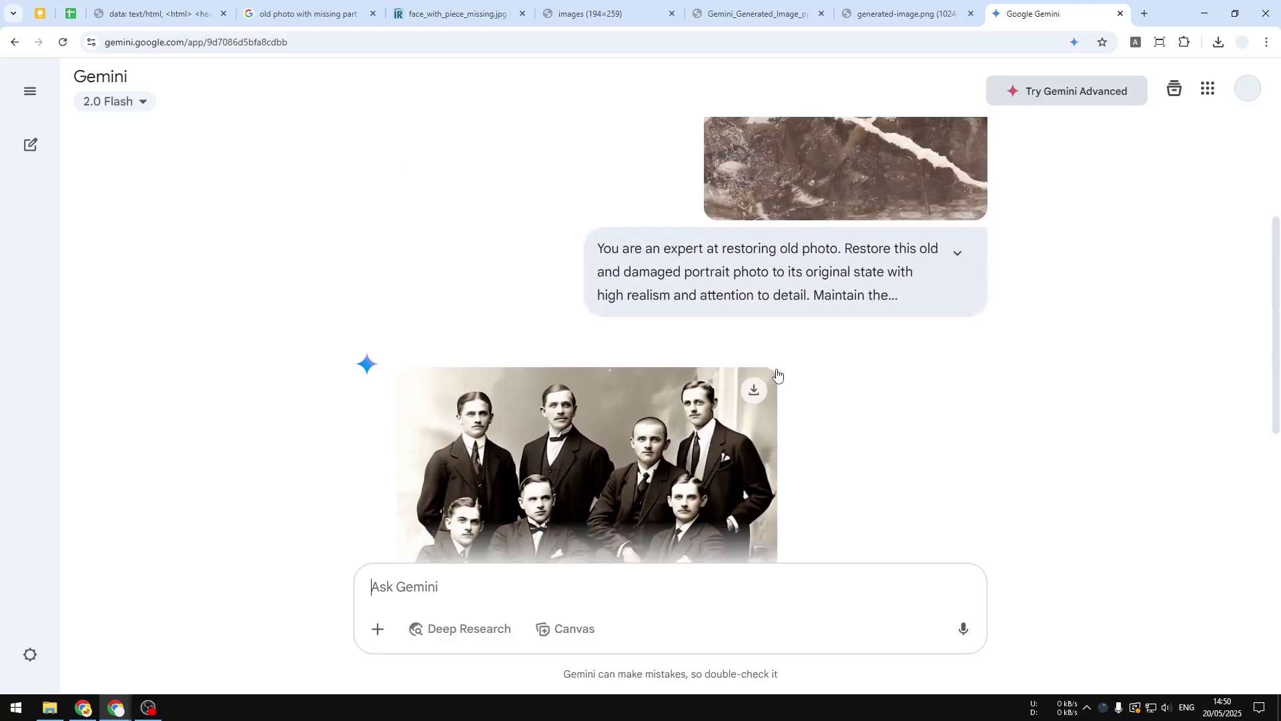
scroll(777, 375, up, 1)
scroll(778, 384, up, 2)
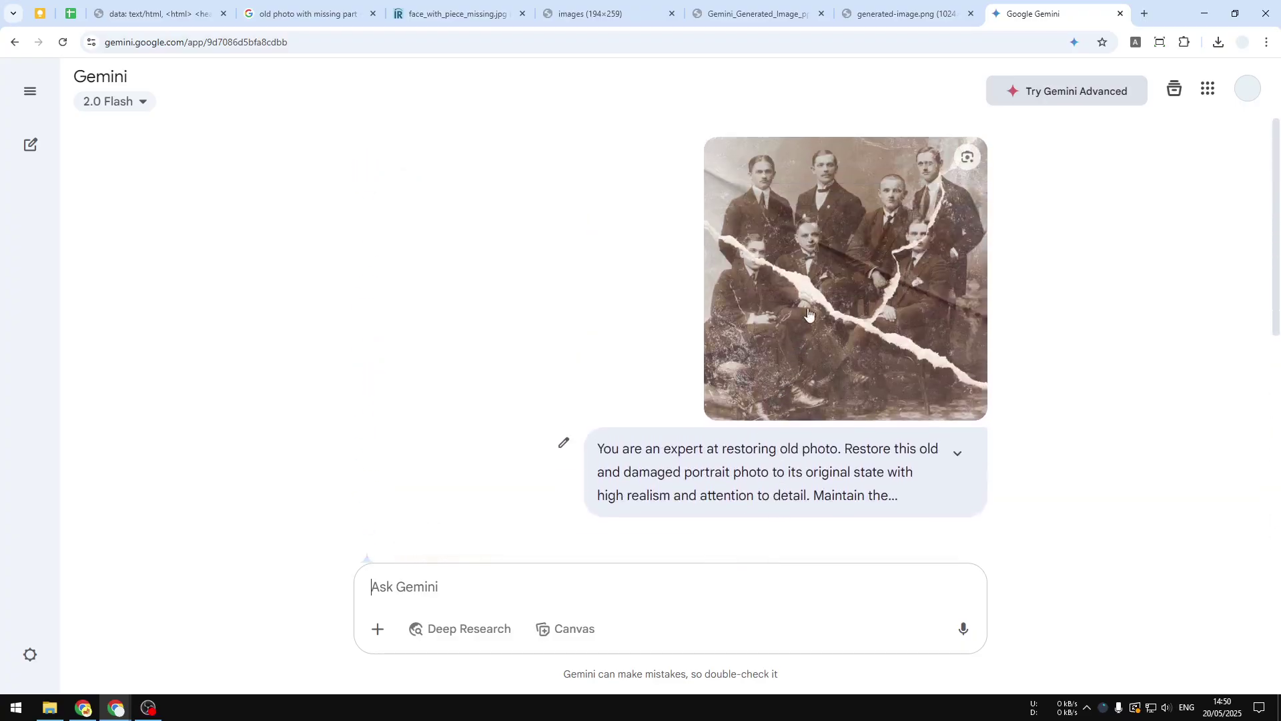
scroll(880, 331, down, 6)
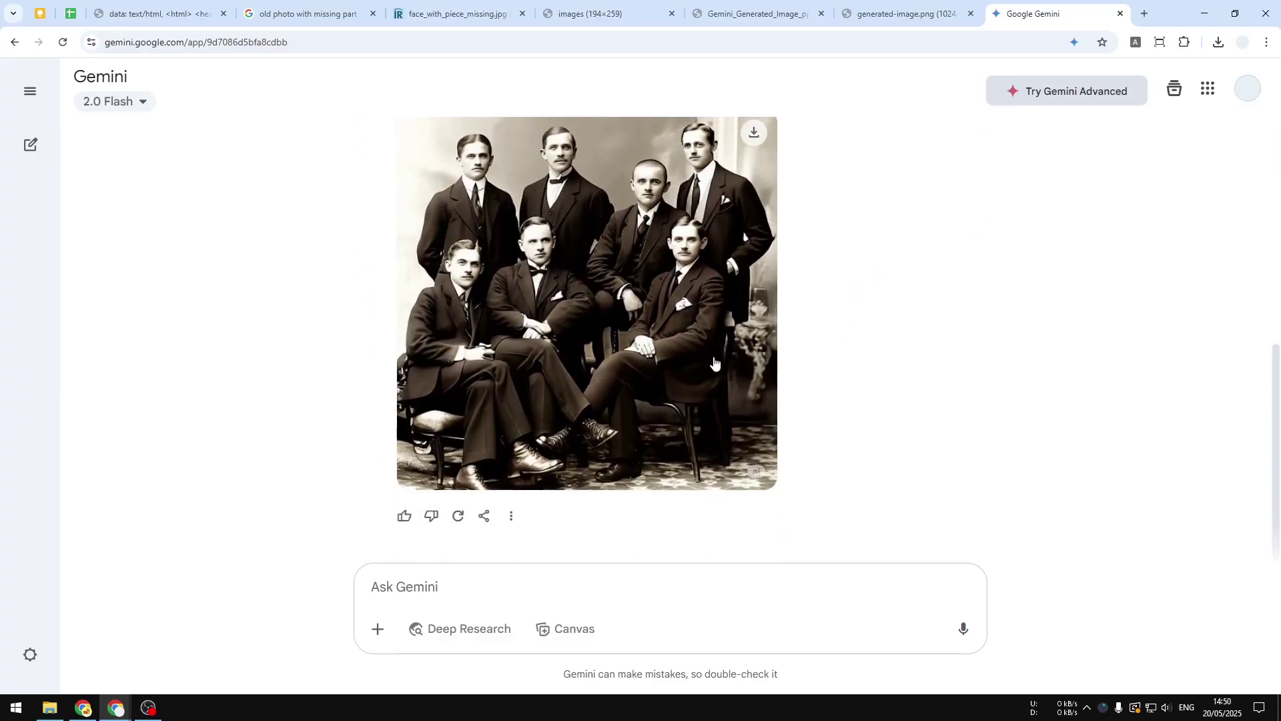
click(593, 352)
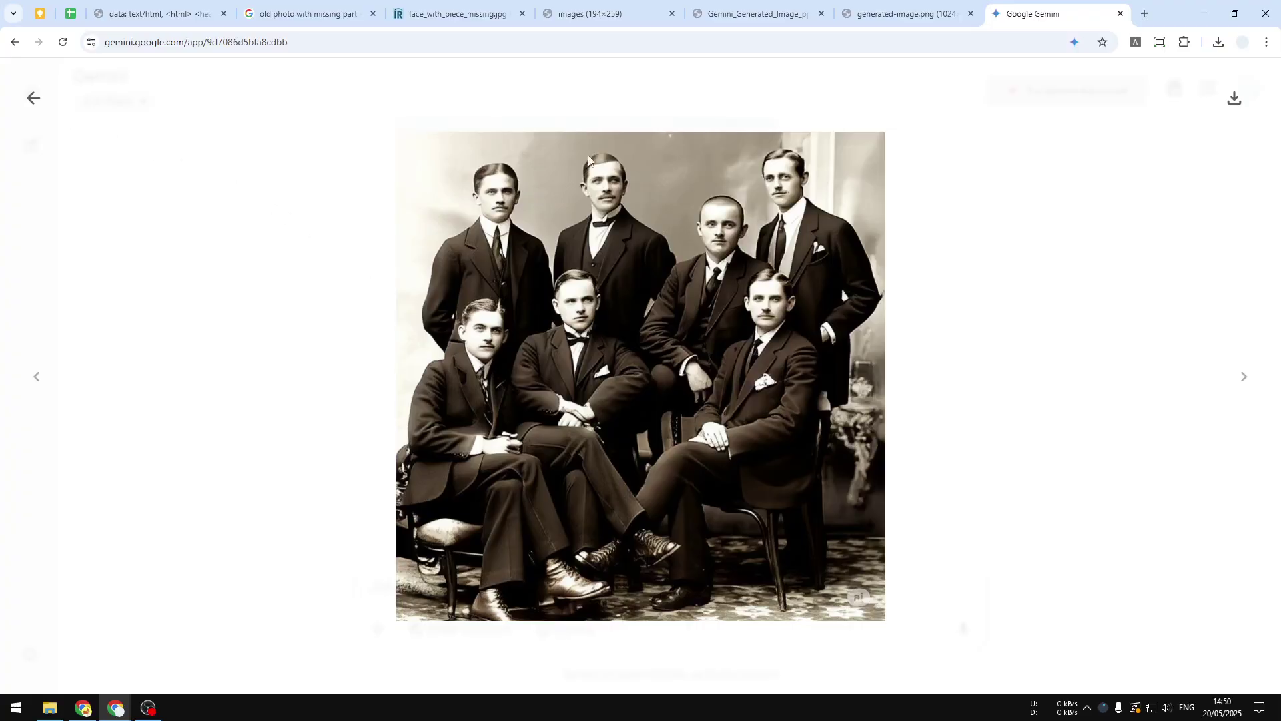
Leave the image viewer, review the chat, and switch to the torn woman's portrait chat window.
click(33, 99)
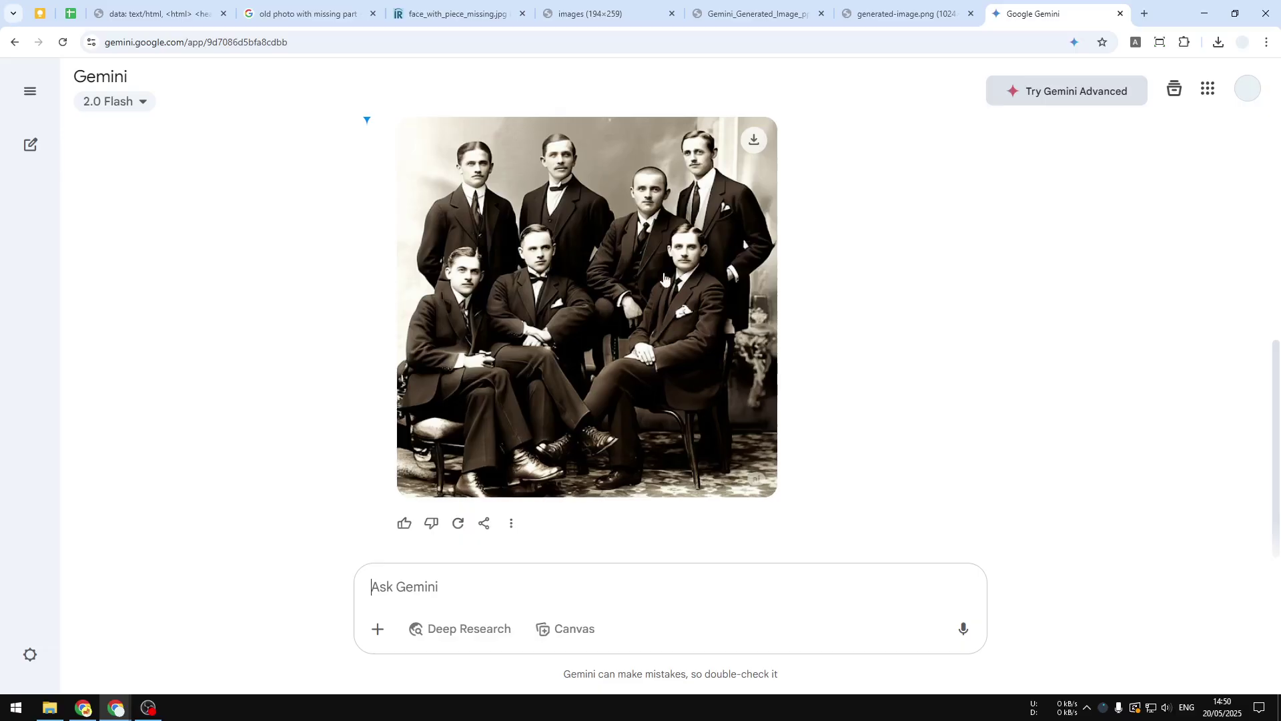
scroll(761, 361, up, 4)
scroll(820, 378, up, 3)
scroll(669, 382, down, 3)
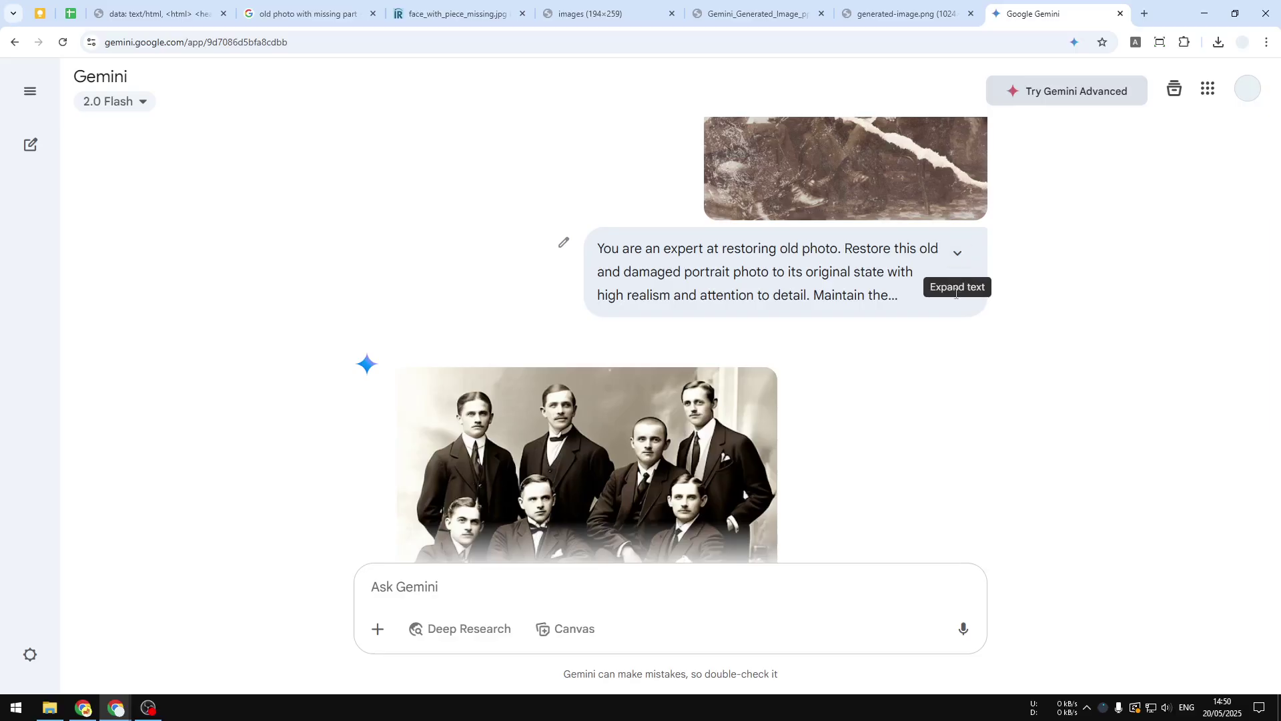
scroll(881, 385, down, 3)
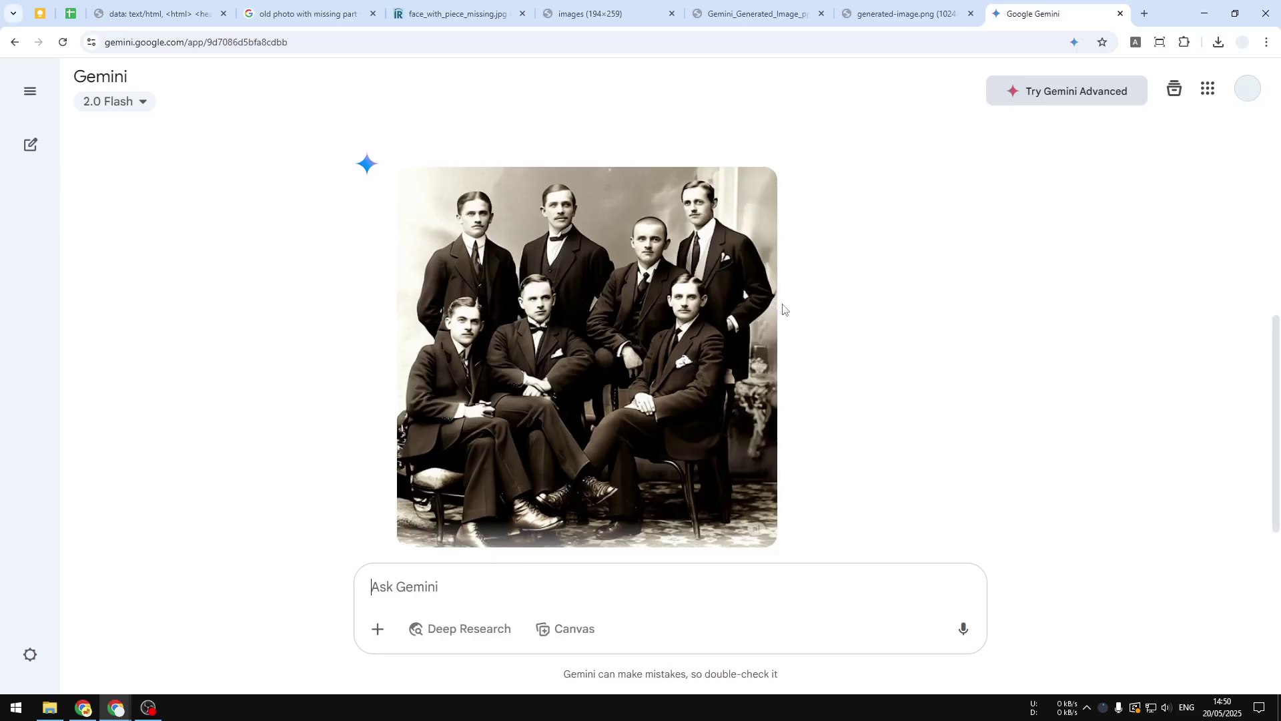
key(alt+Tab)
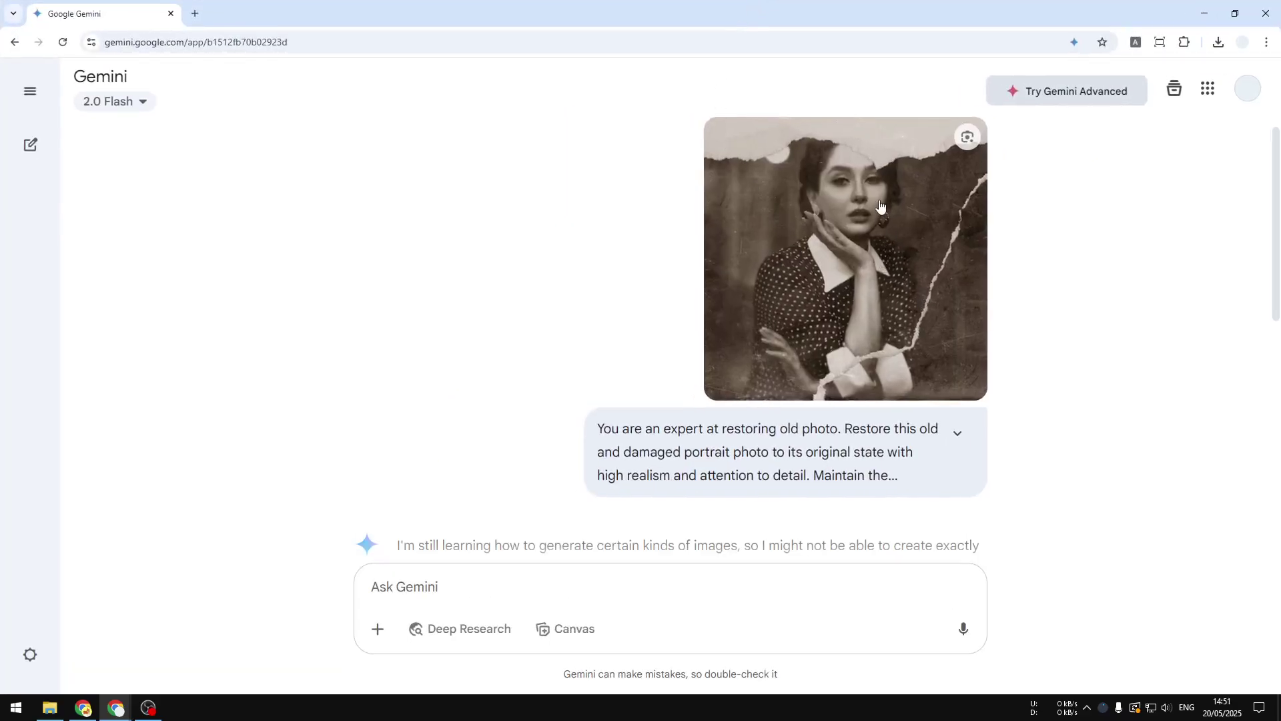
Open Gemini's safety and policy guidelines from the refusal reply, skim them, and return.
scroll(512, 515, down, 1)
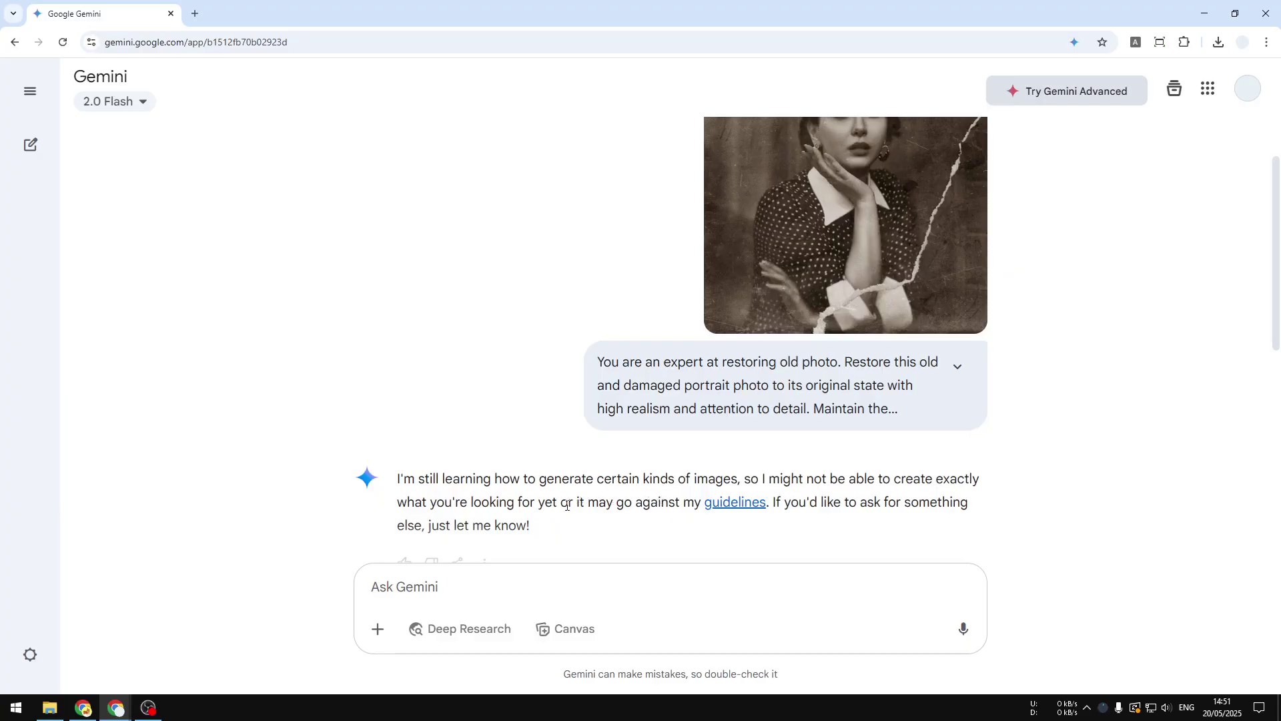
click(740, 507)
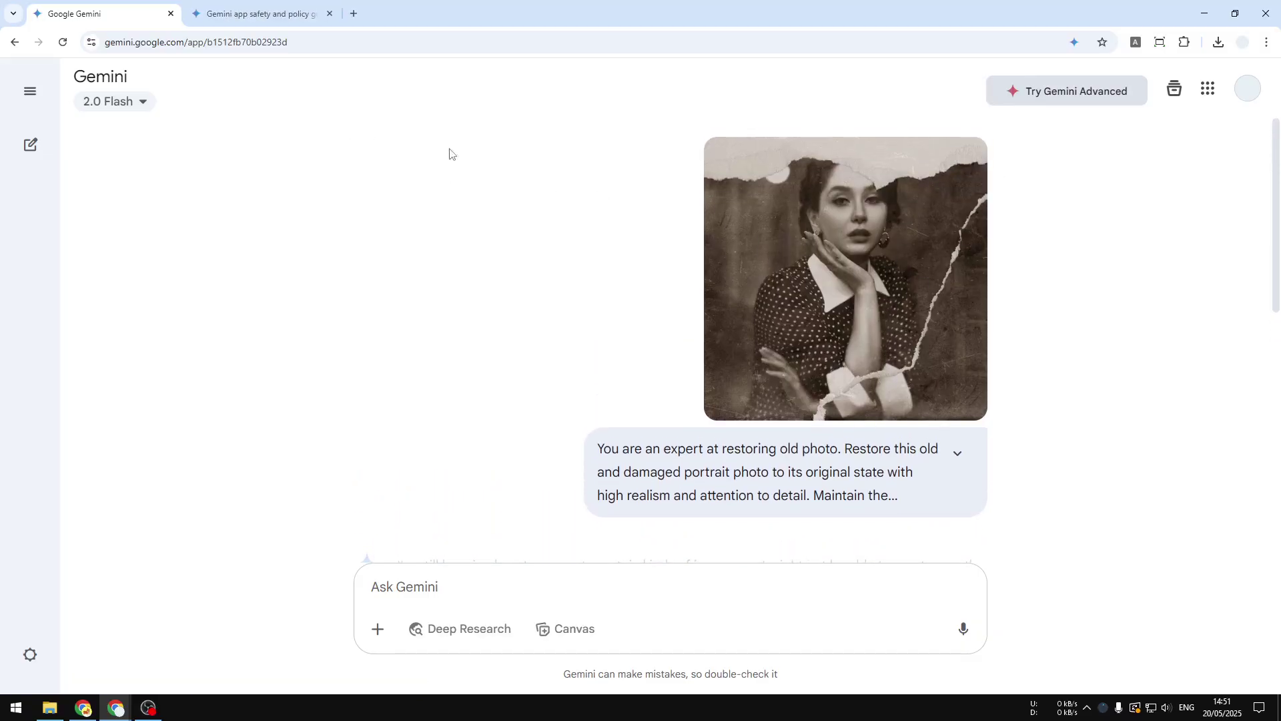
key(ctrl+Tab)
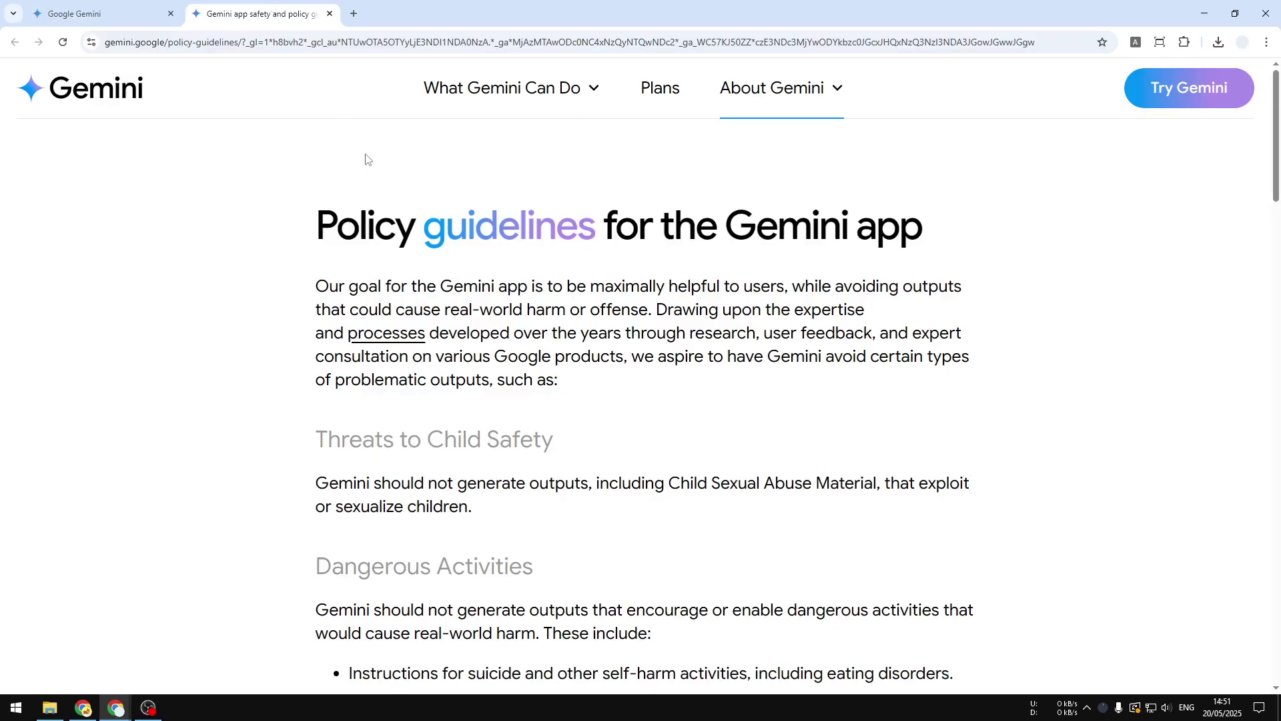
scroll(492, 363, down, 5)
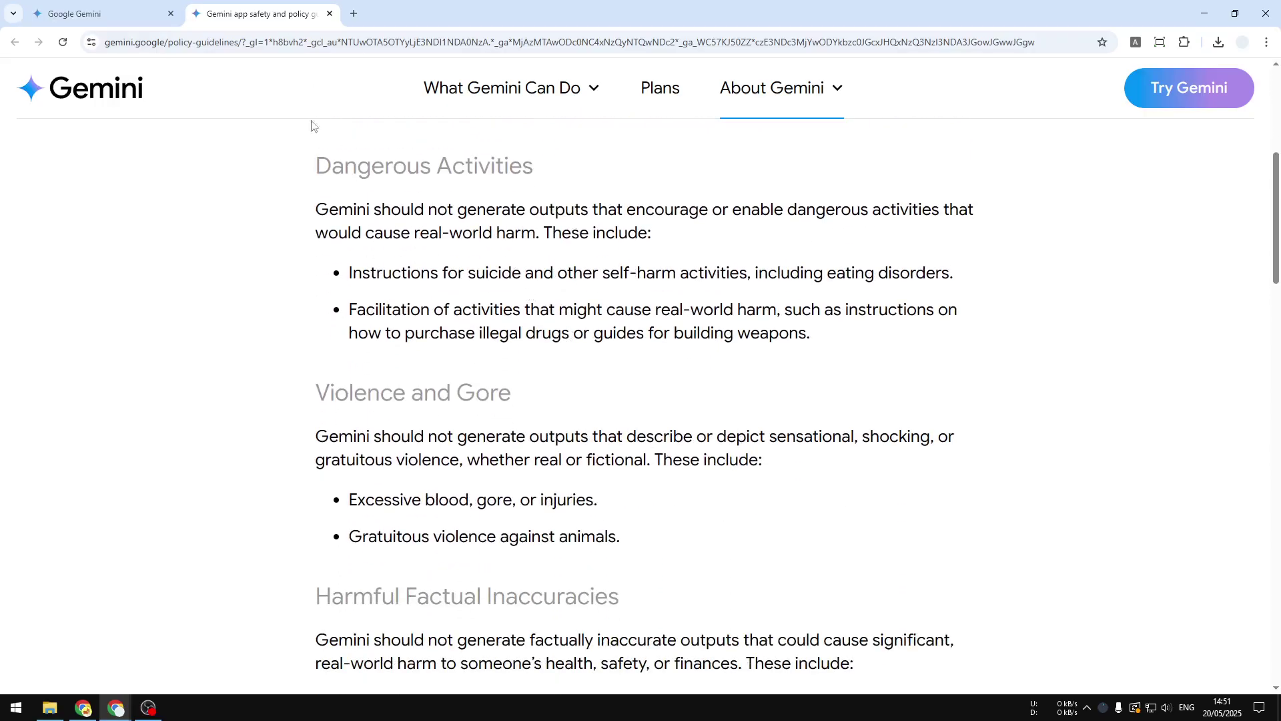
click(130, 12)
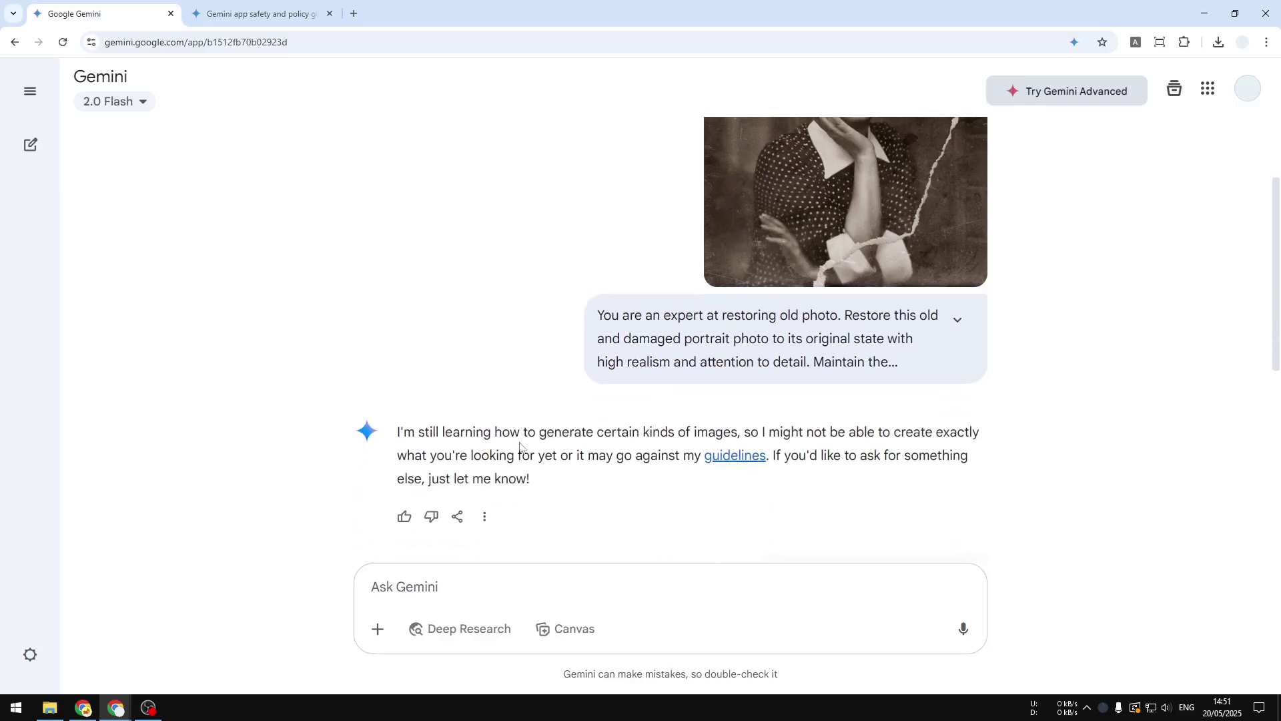
Minimize the refused-chat window and review the seven men's original and restored photos.
click(1205, 13)
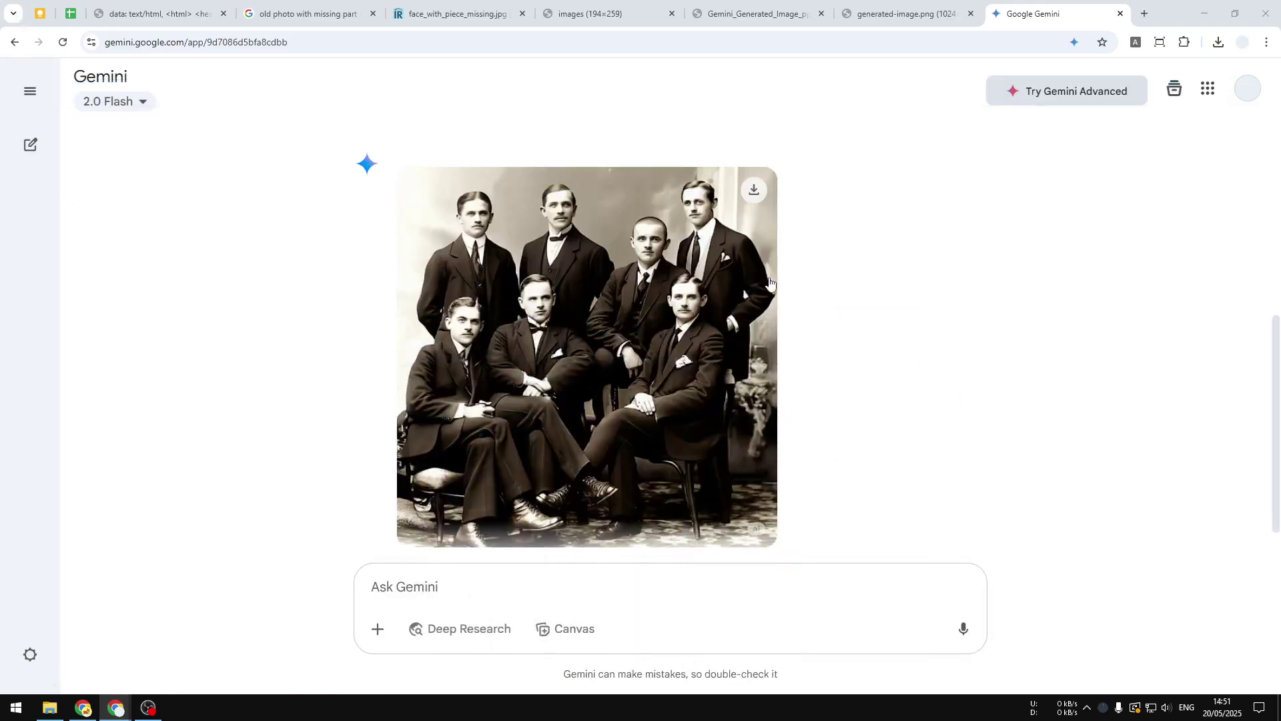
scroll(941, 267, up, 6)
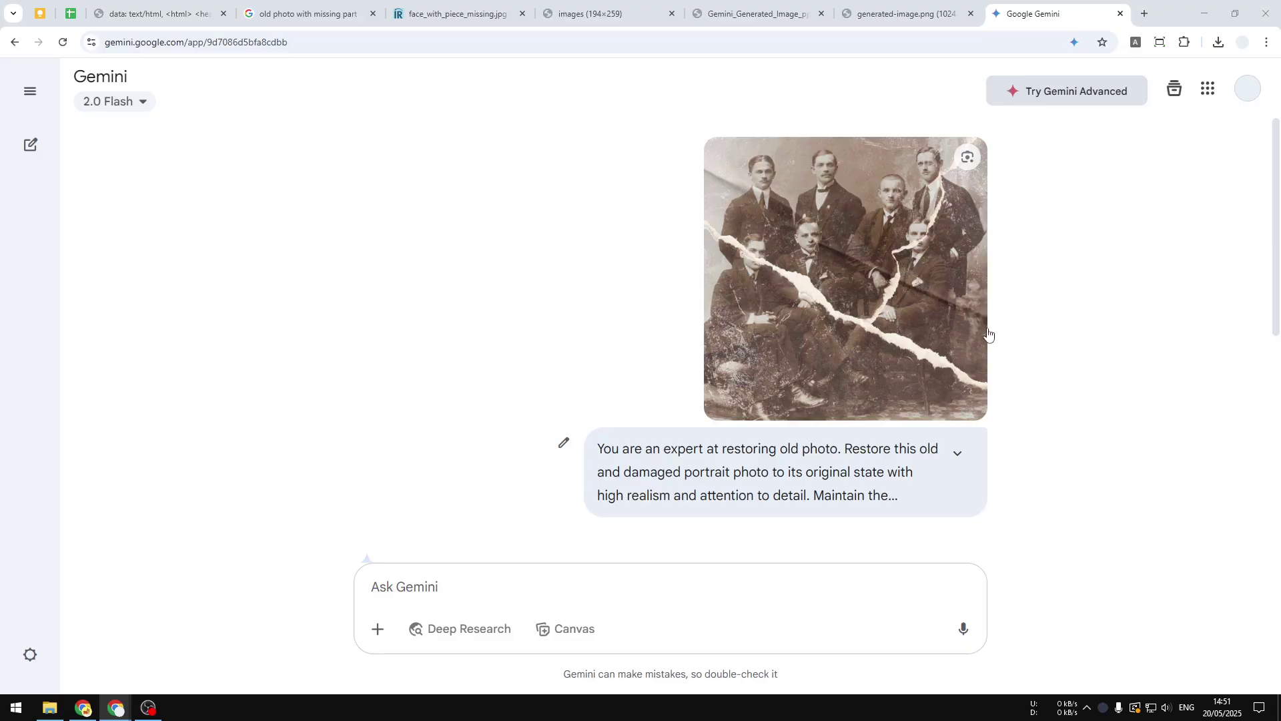
scroll(978, 334, down, 6)
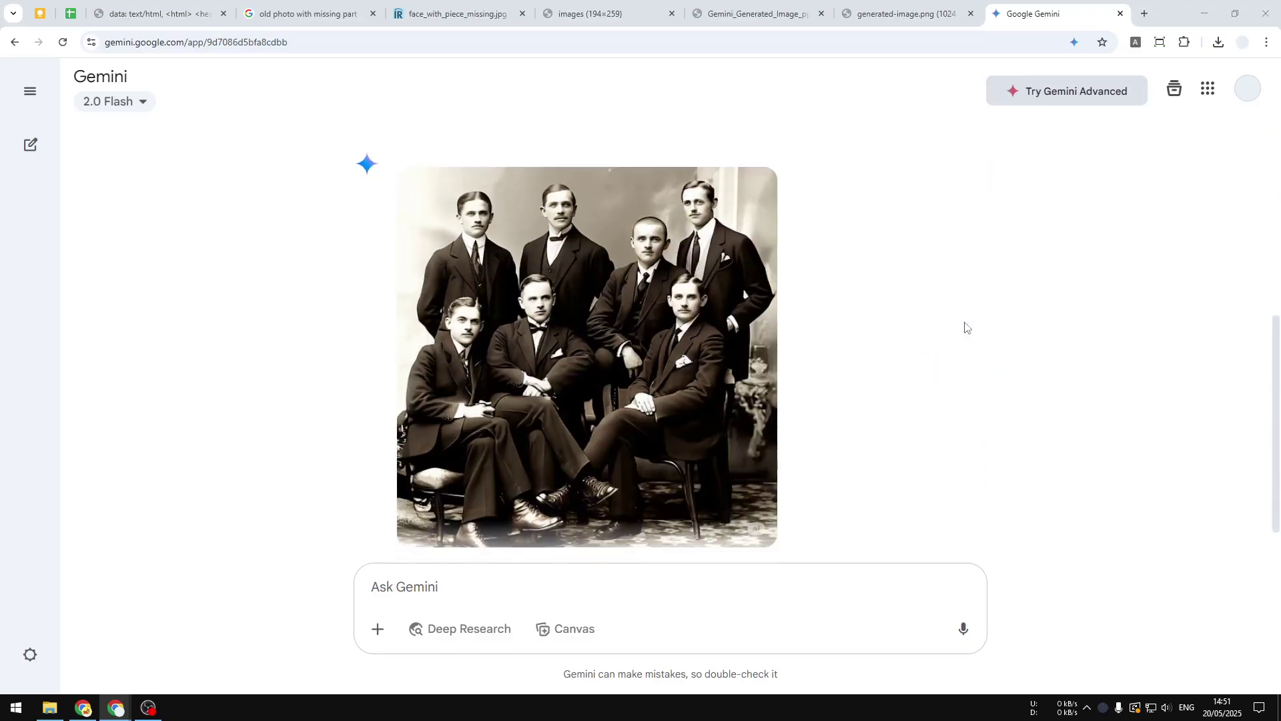